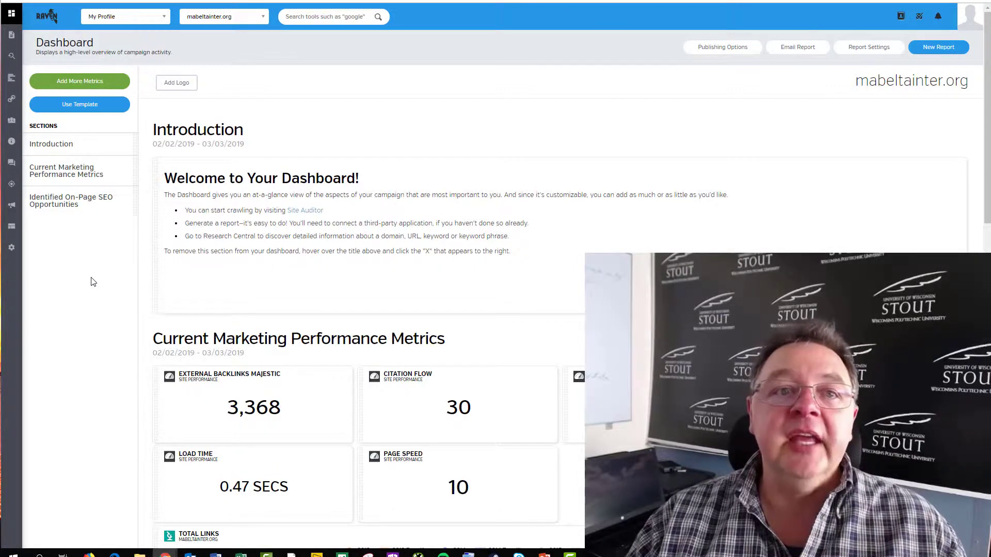
# Open the Site Performance report from the dashboard's Majestic backlinks metric and review the SEO, site and social metrics for mabeltainter.org.
pyautogui.click(210, 379)
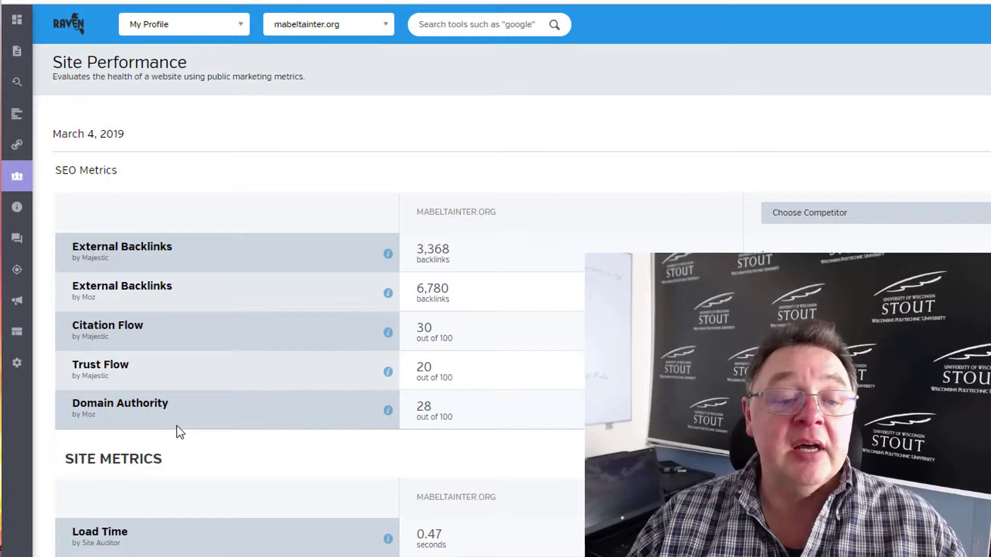
pyautogui.scroll(-3, 176, 425)
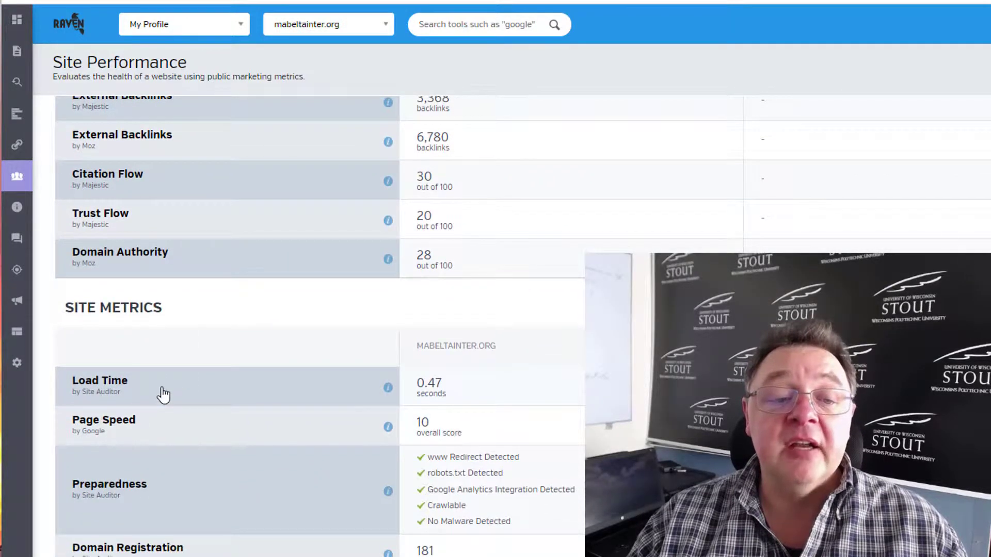
pyautogui.scroll(-1, 154, 382)
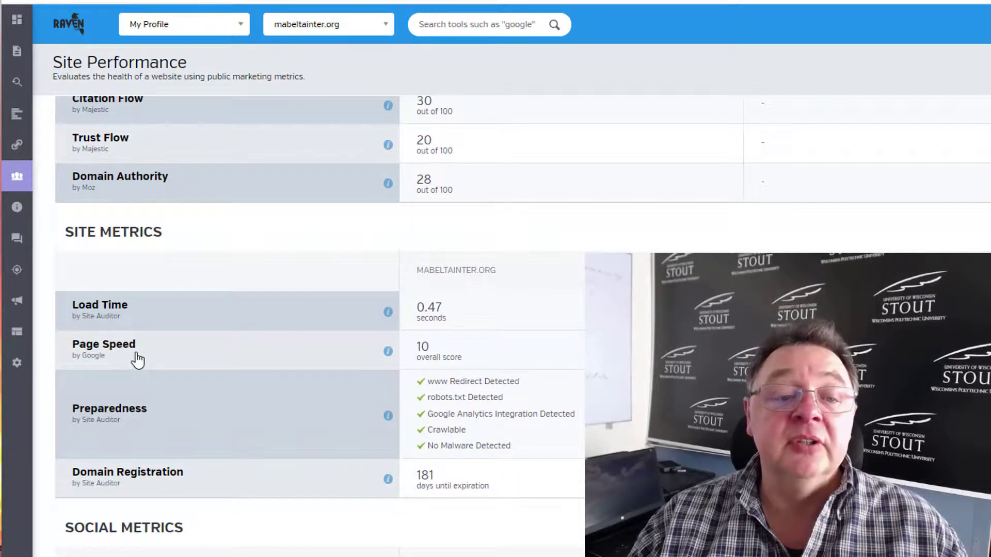
pyautogui.scroll(-1, 139, 357)
pyautogui.scroll(-2, 139, 355)
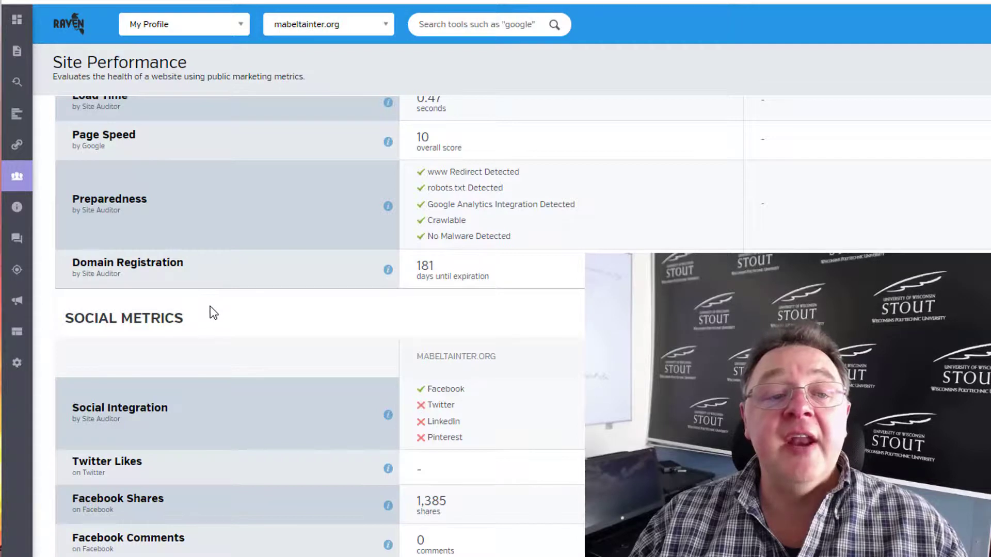
pyautogui.scroll(6, 214, 312)
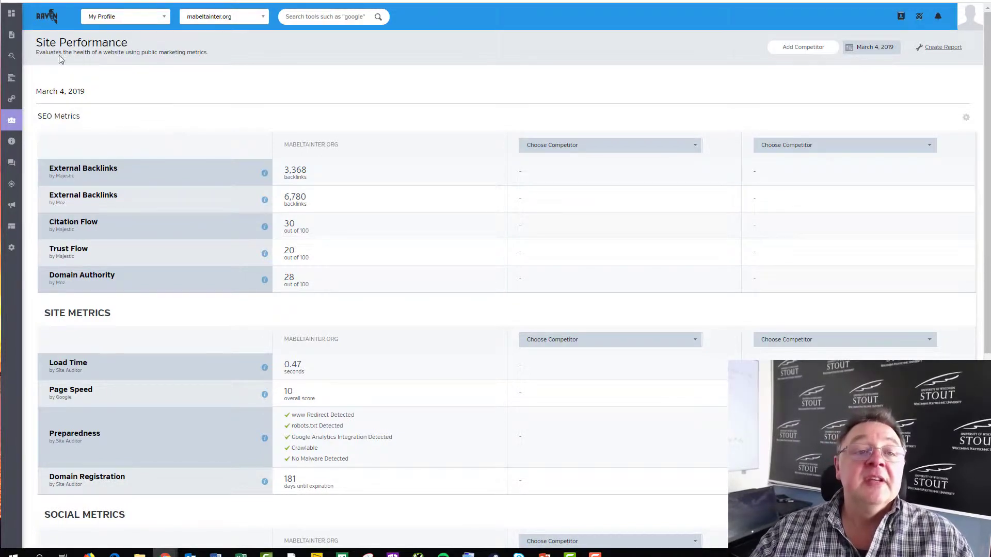
# Return to the dashboard and review the marketing performance metrics, the total links chart and the identified on-page SEO opportunities.
pyautogui.click(12, 14)
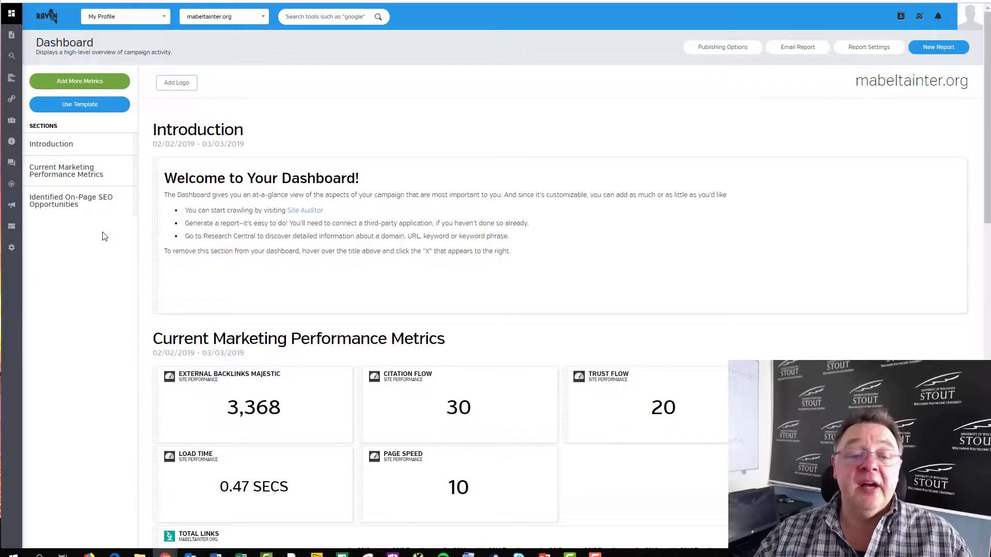
pyautogui.scroll(-4, 104, 236)
pyautogui.scroll(-1, 104, 237)
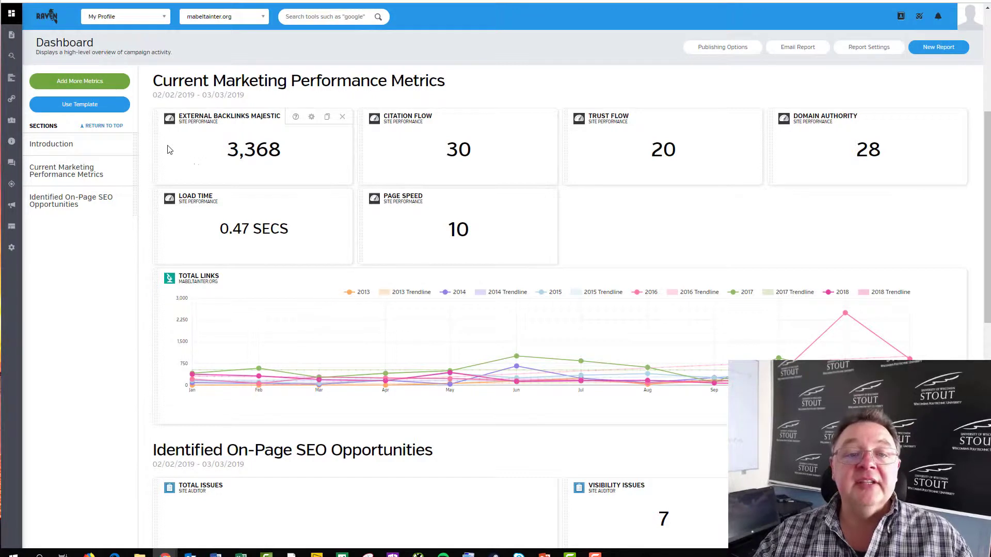
pyautogui.scroll(-3, 639, 270)
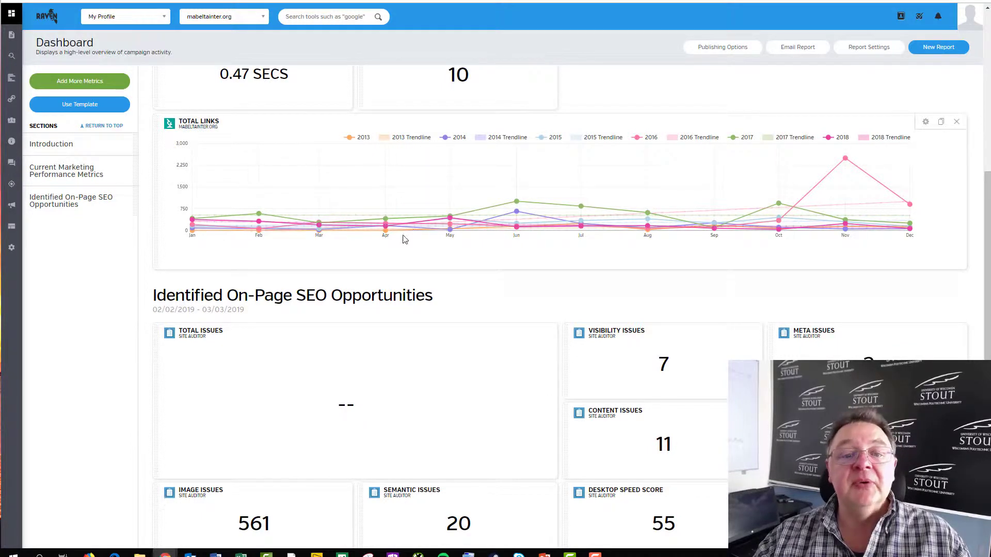
pyautogui.scroll(-1, 441, 256)
pyautogui.scroll(-1, 442, 253)
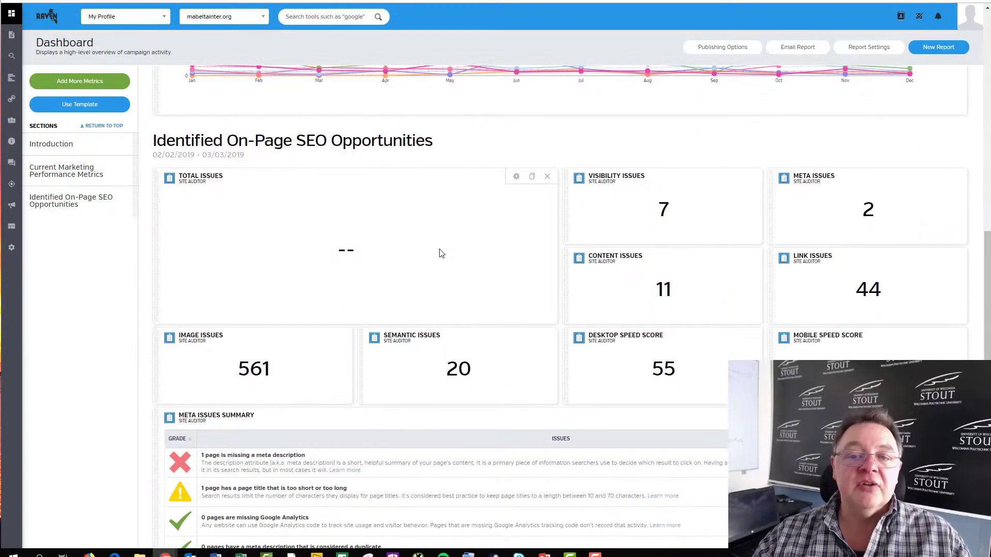
pyautogui.scroll(-1, 441, 253)
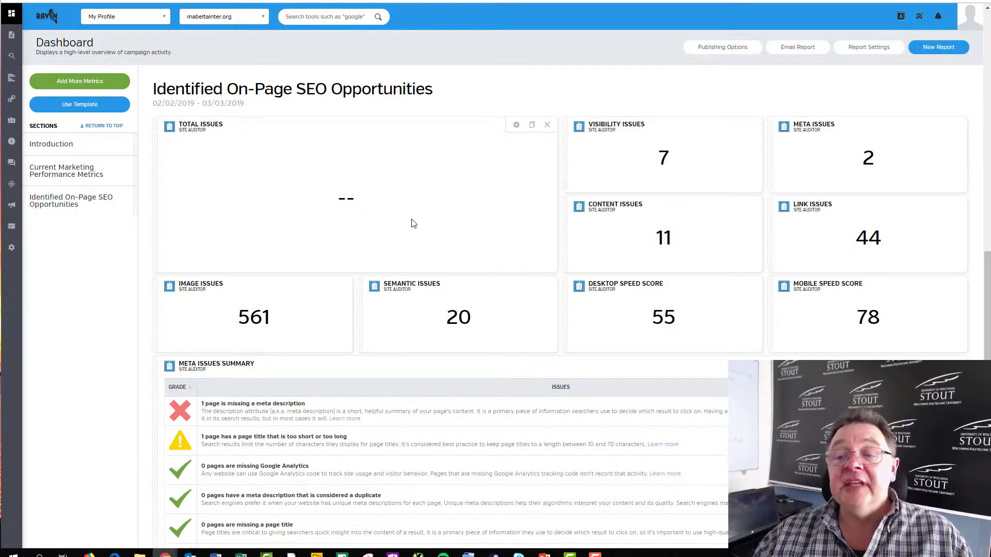
pyautogui.scroll(3, 416, 213)
# Open the Site Auditor crawl summary under SEO Research and list the pages behind the detected page errors.
pyautogui.moveTo(13, 40)
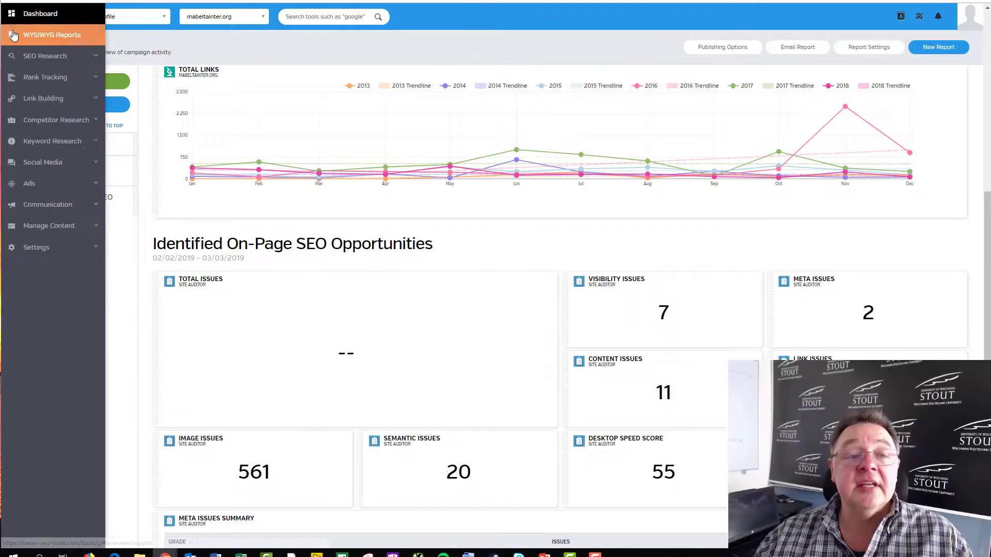
pyautogui.click(14, 57)
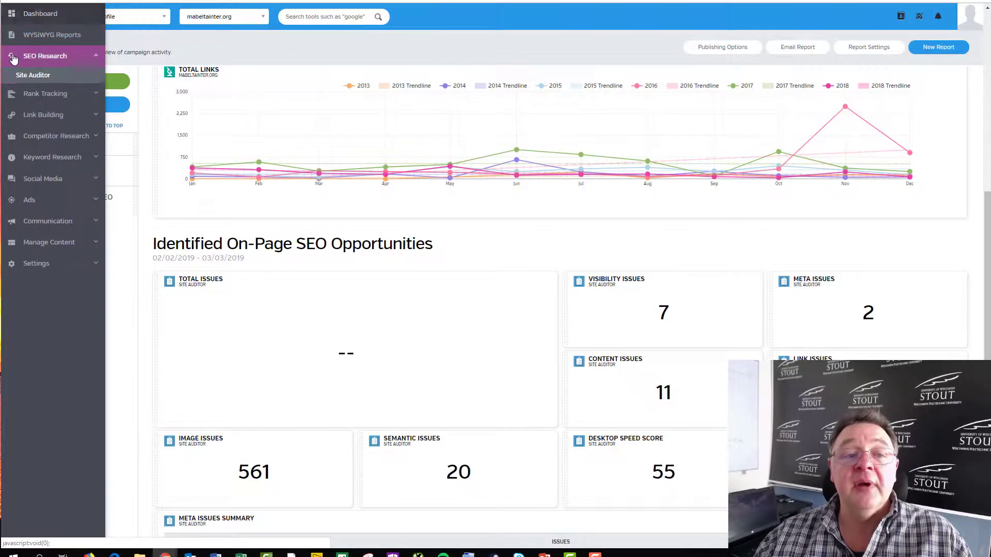
pyautogui.click(31, 76)
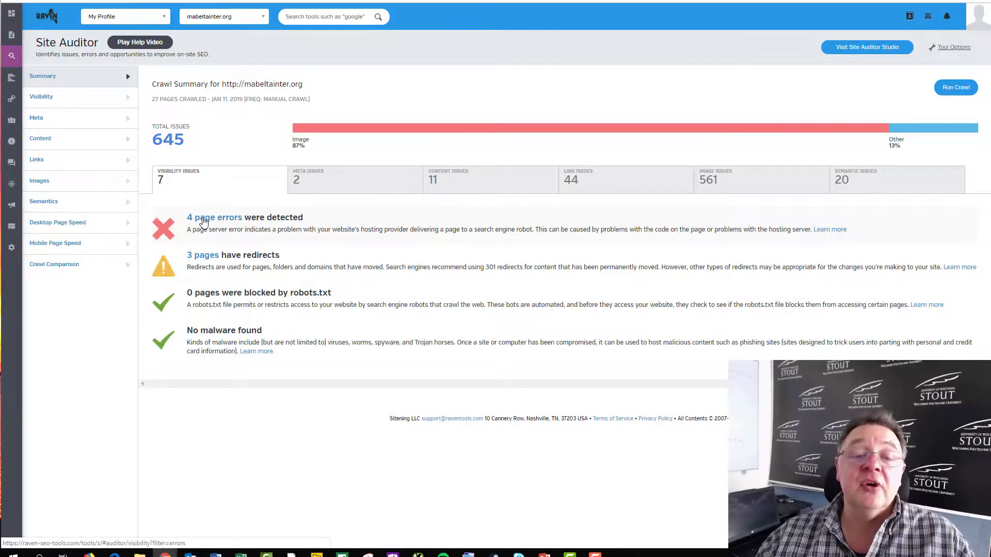
pyautogui.click(204, 222)
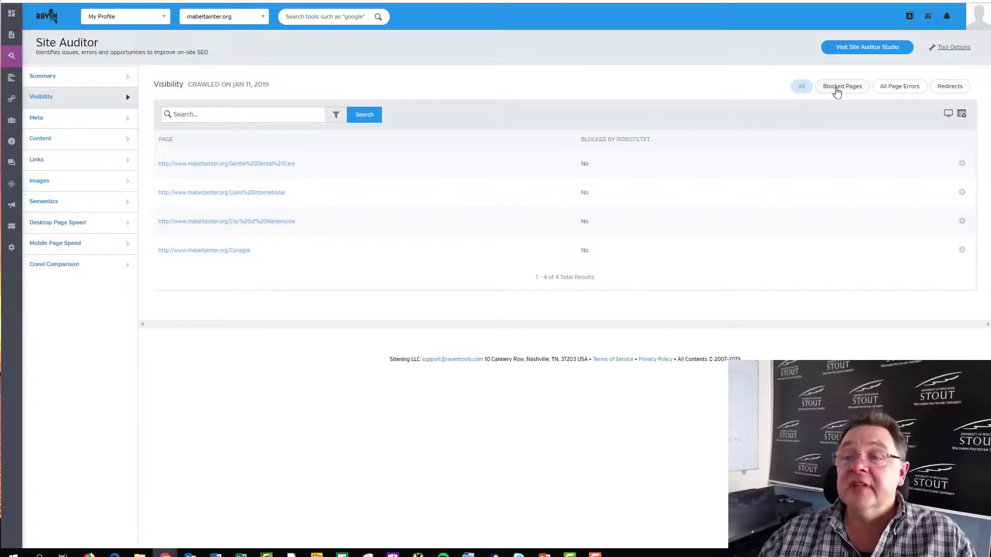
# Filter the Visibility results by blocked pages, all page errors and redirects, ending with the full unfiltered list.
pyautogui.click(837, 92)
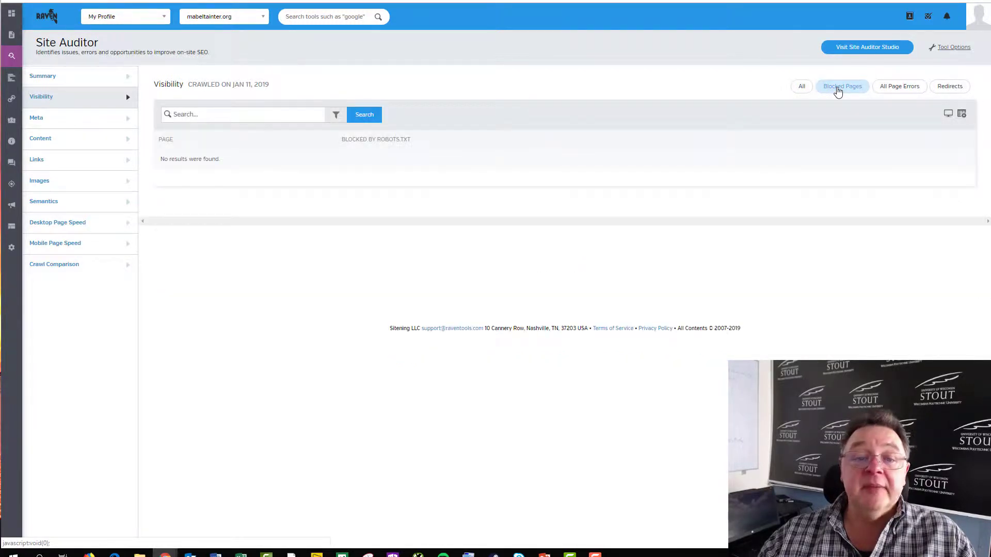
pyautogui.click(885, 90)
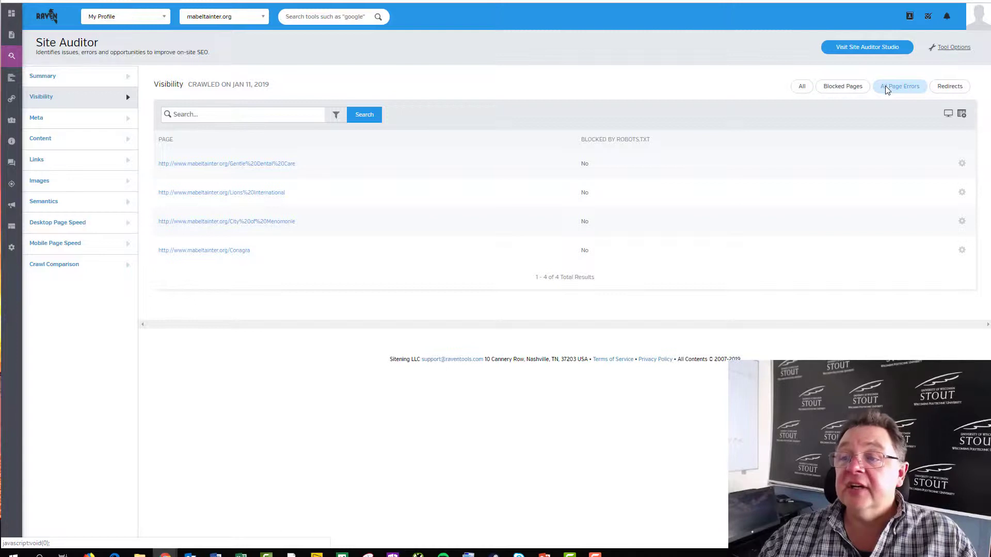
pyautogui.click(945, 91)
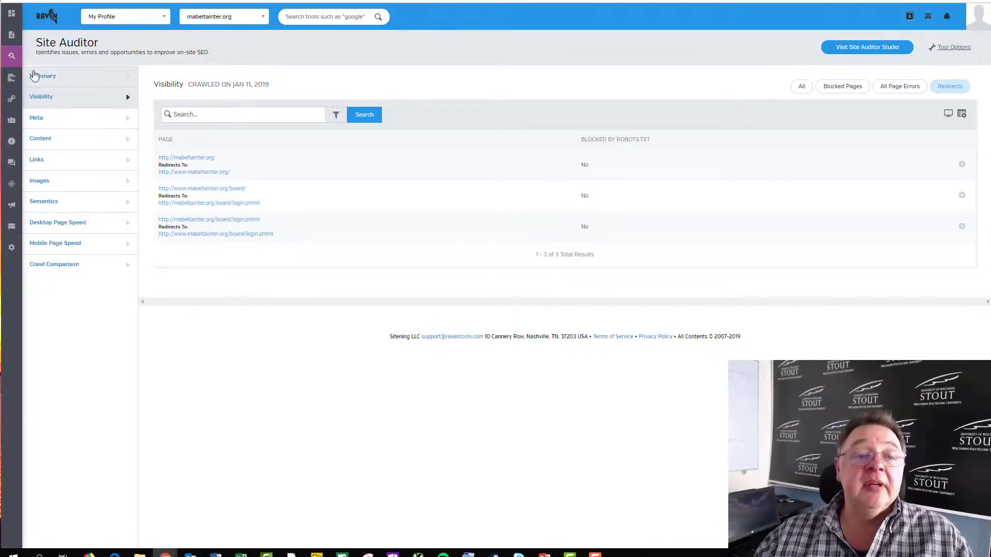
pyautogui.click(45, 99)
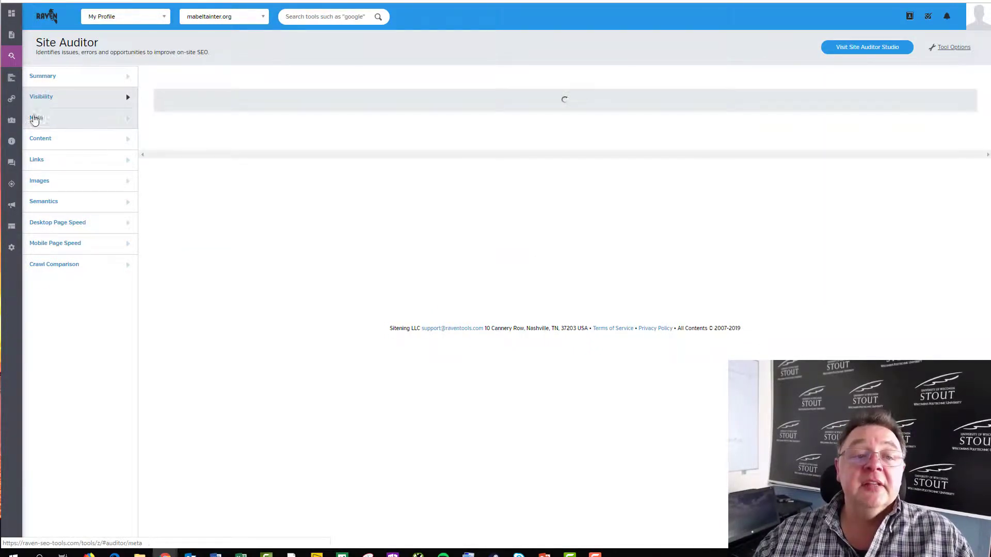
# Show the meta issues in the Site Auditor summary and highlight "referring to itself" in Google's dictionary definition of meta.
pyautogui.click(30, 57)
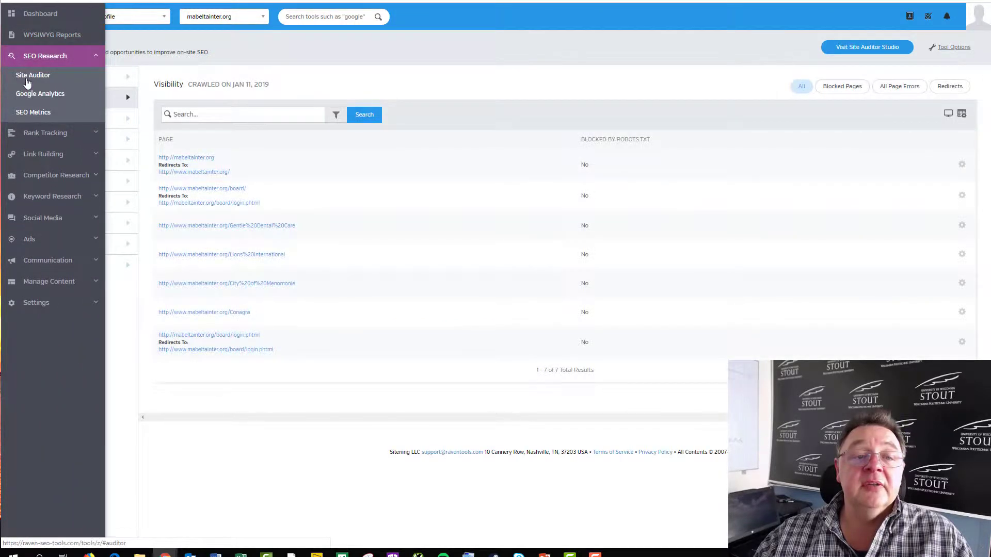
pyautogui.click(27, 79)
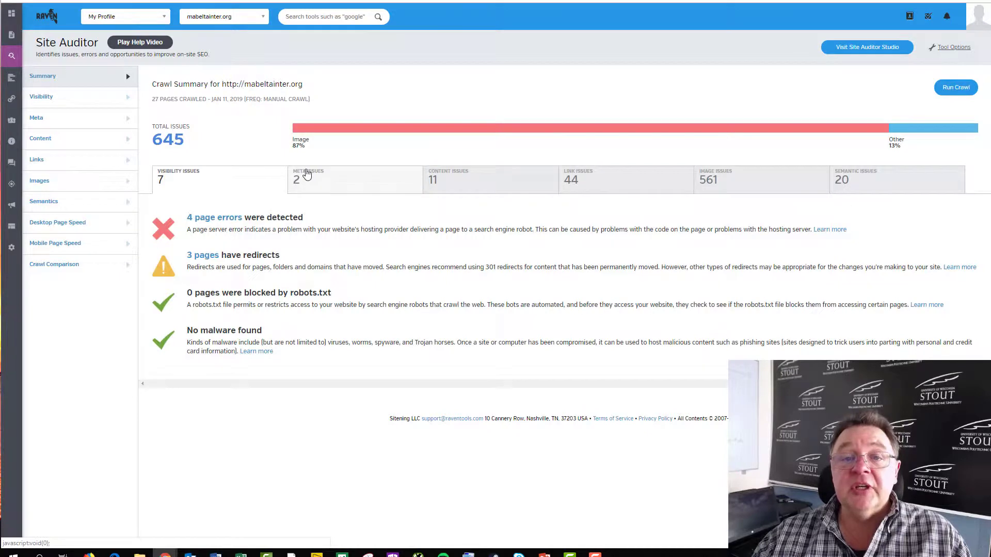
pyautogui.click(306, 176)
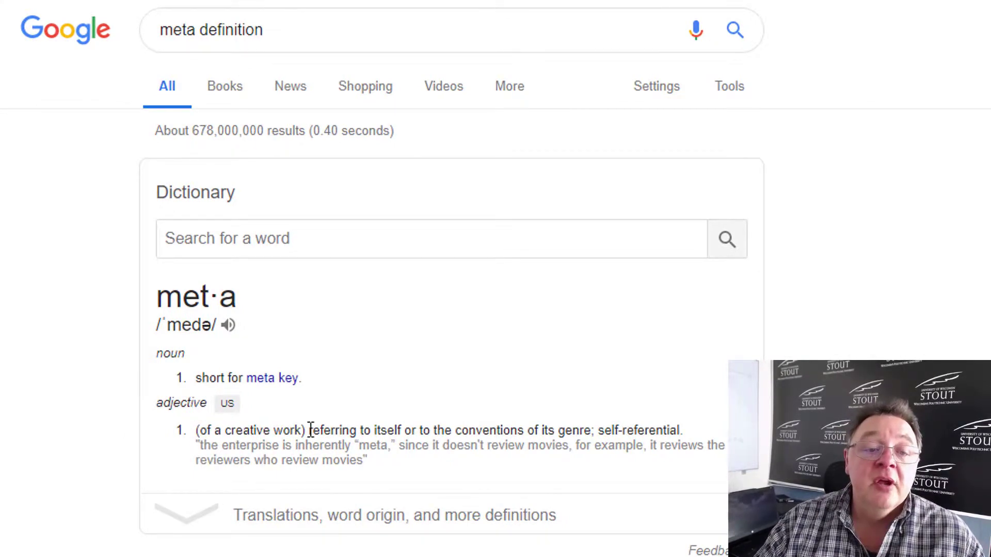
pyautogui.moveTo(309, 429); pyautogui.dragTo(405, 428)
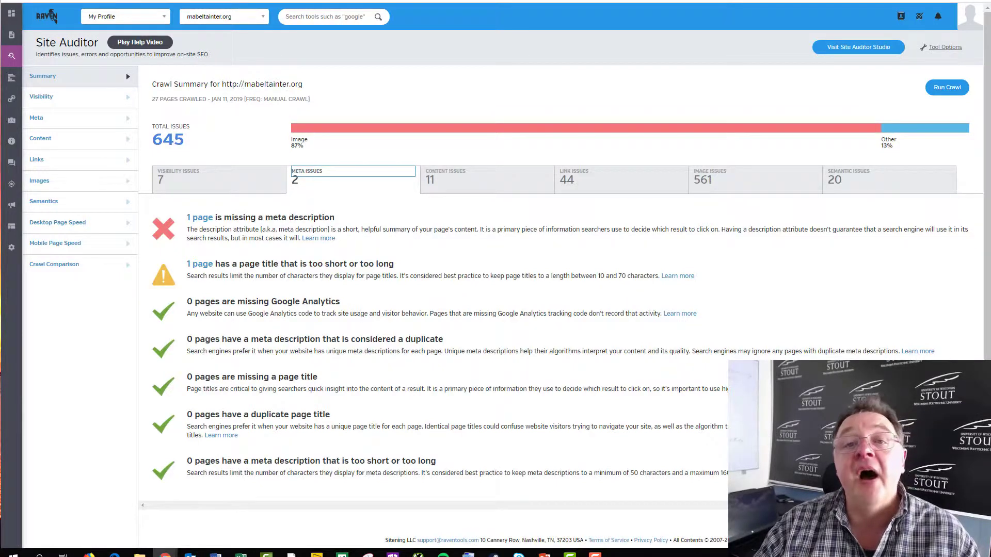
# Switch to the Mabel Tainter website's home page and view its page source.
pyautogui.hotkey('ctrl', 'Tab')
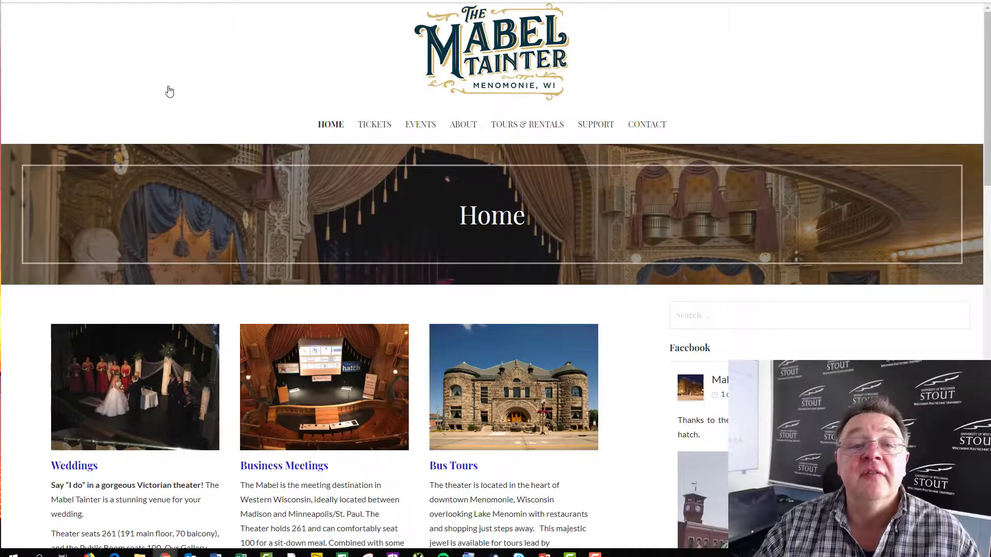
pyautogui.rightClick(59, 55)
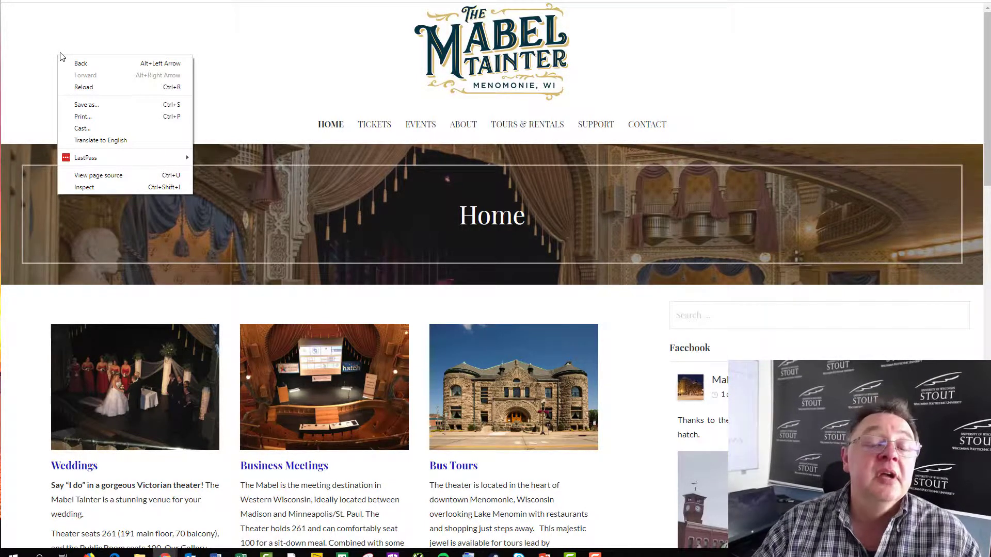
pyautogui.click(96, 177)
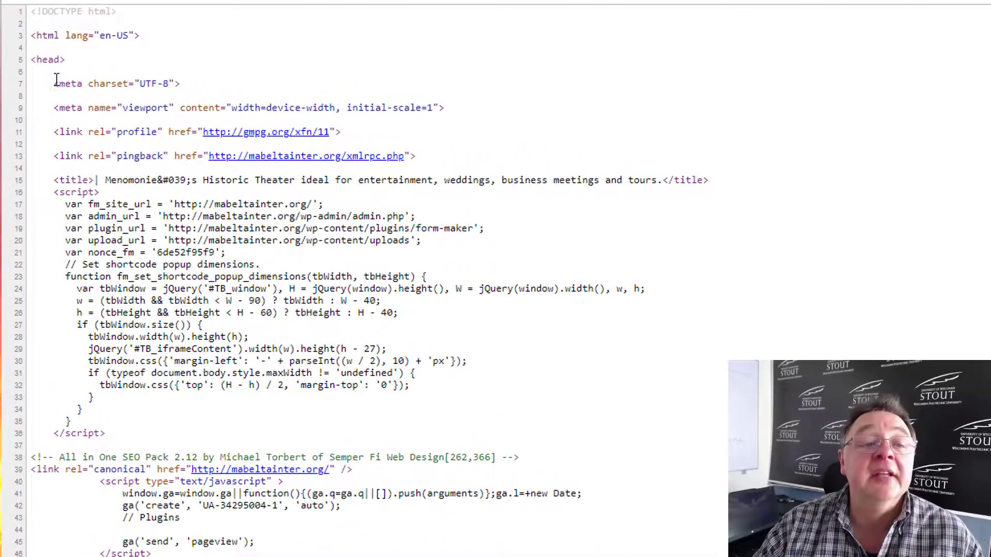
# Highlight the parts of the source's first two meta tags one by one: meta, charset, UTF-8 and the name attribute.
pyautogui.moveTo(55, 82); pyautogui.dragTo(90, 80)
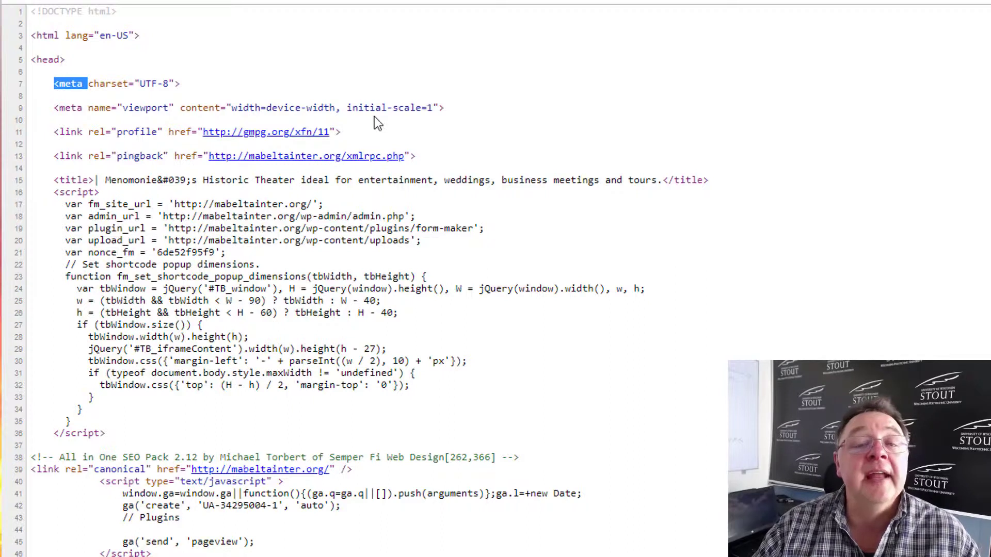
pyautogui.click(89, 83)
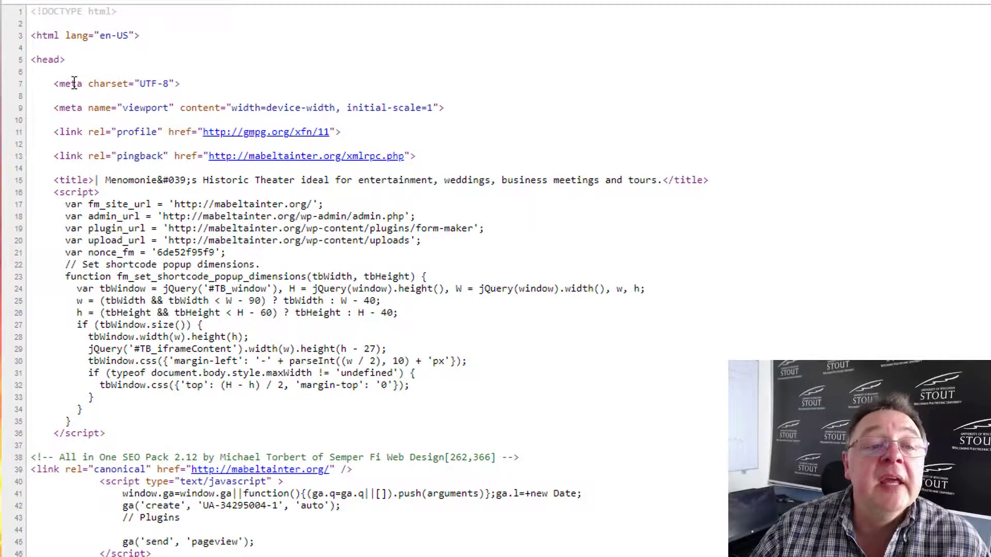
pyautogui.moveTo(59, 83); pyautogui.dragTo(128, 83)
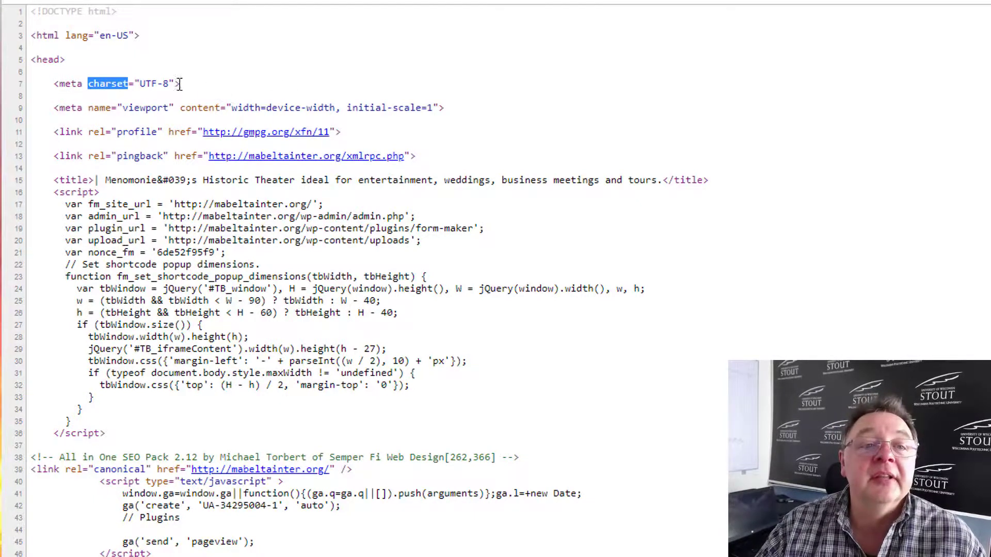
pyautogui.moveTo(141, 83); pyautogui.dragTo(170, 81)
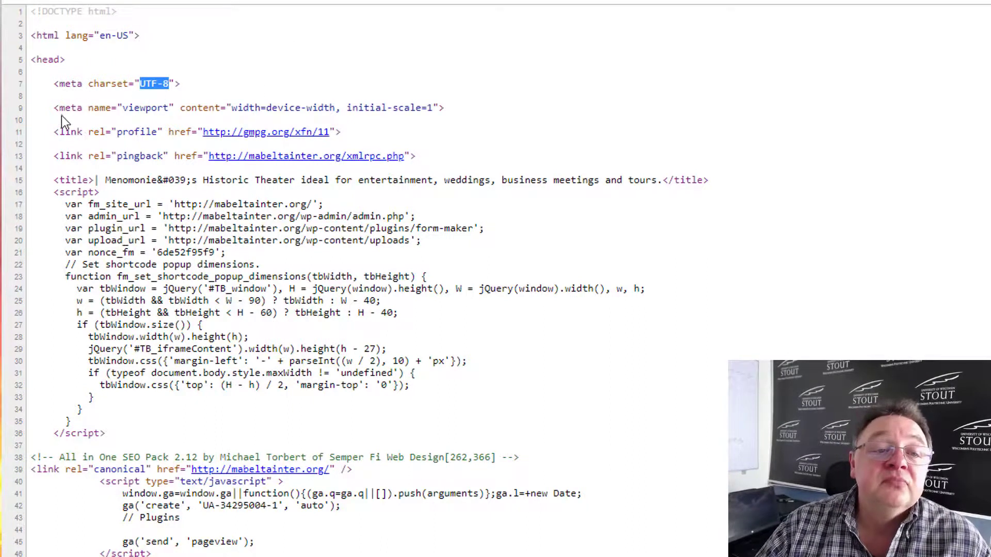
pyautogui.moveTo(88, 108); pyautogui.dragTo(114, 106)
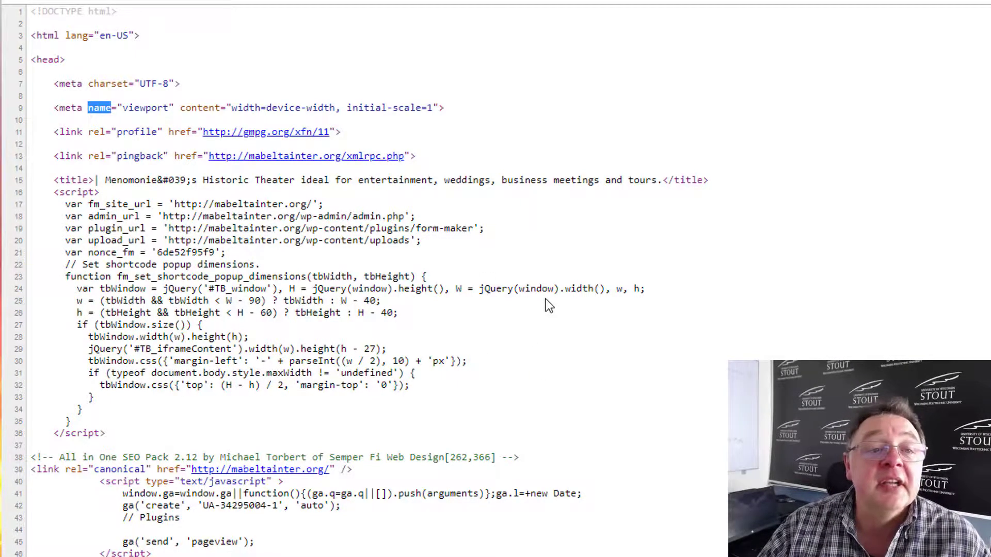
# Look through the page source, highlight the opening title tag, and examine the scripts and link tags below it.
pyautogui.scroll(-2, 546, 299)
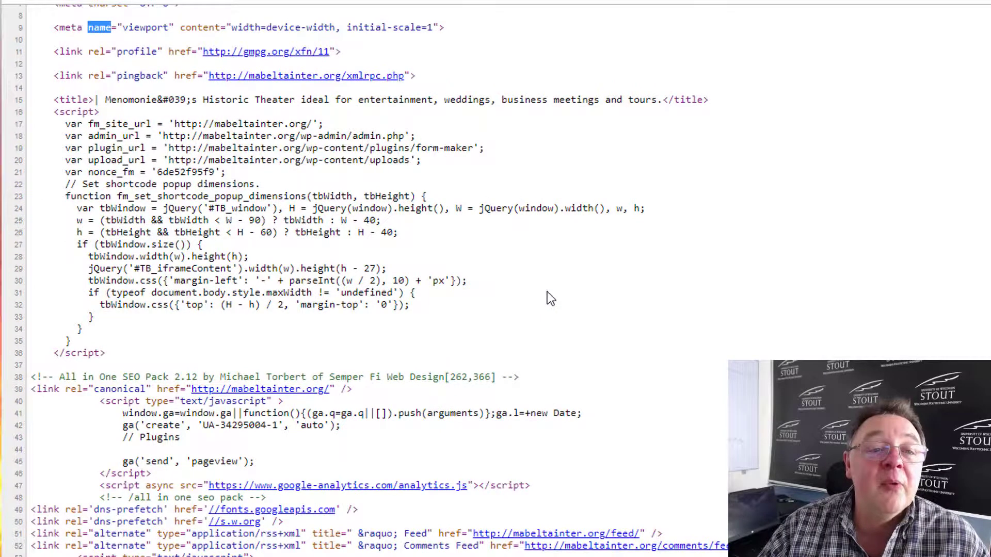
pyautogui.scroll(-2, 548, 298)
pyautogui.scroll(5, 39, 175)
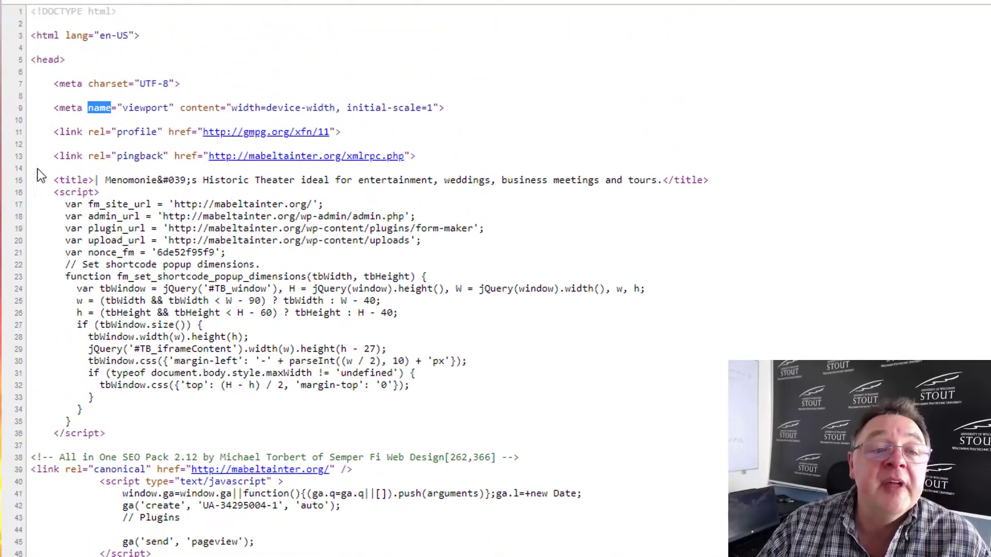
pyautogui.moveTo(54, 179); pyautogui.dragTo(100, 184)
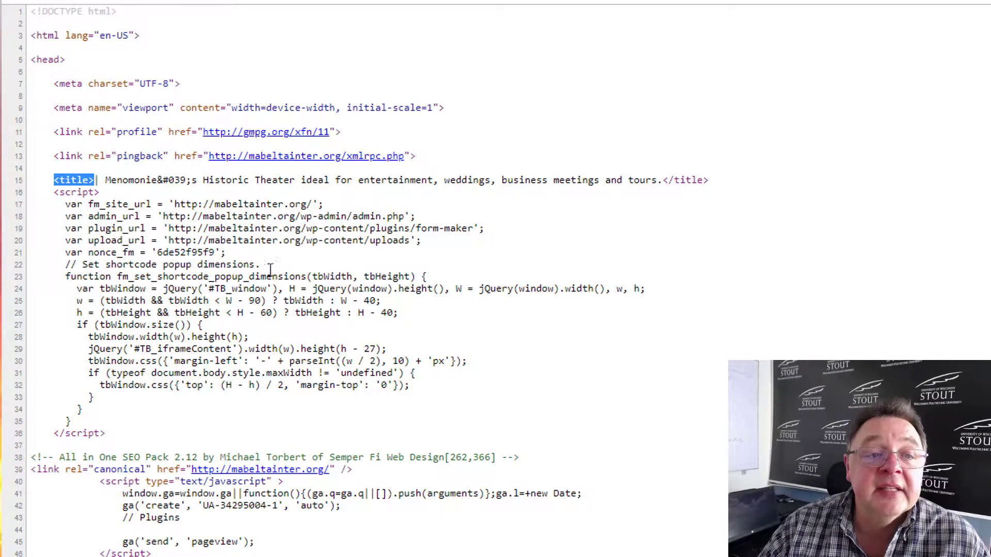
pyautogui.scroll(-2, 410, 361)
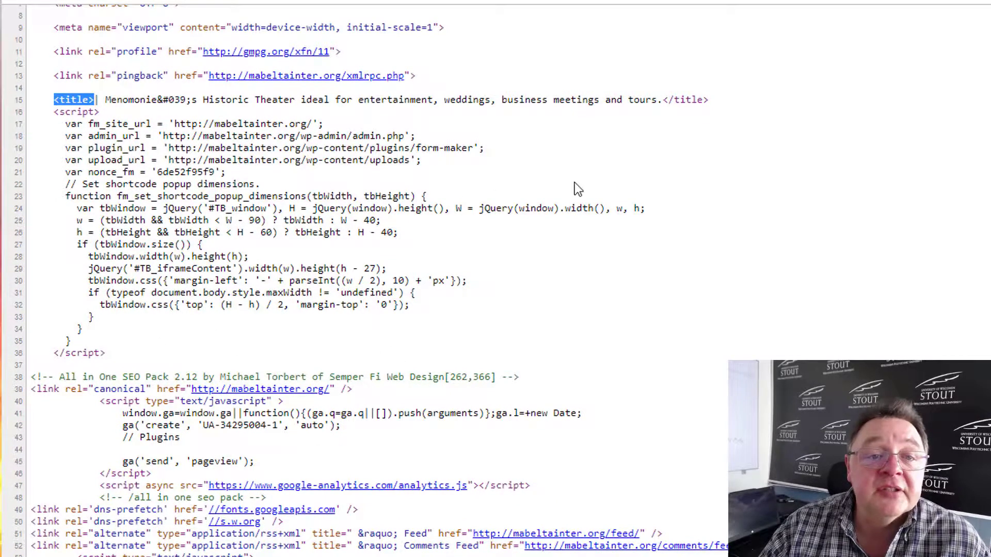
pyautogui.scroll(-4, 591, 182)
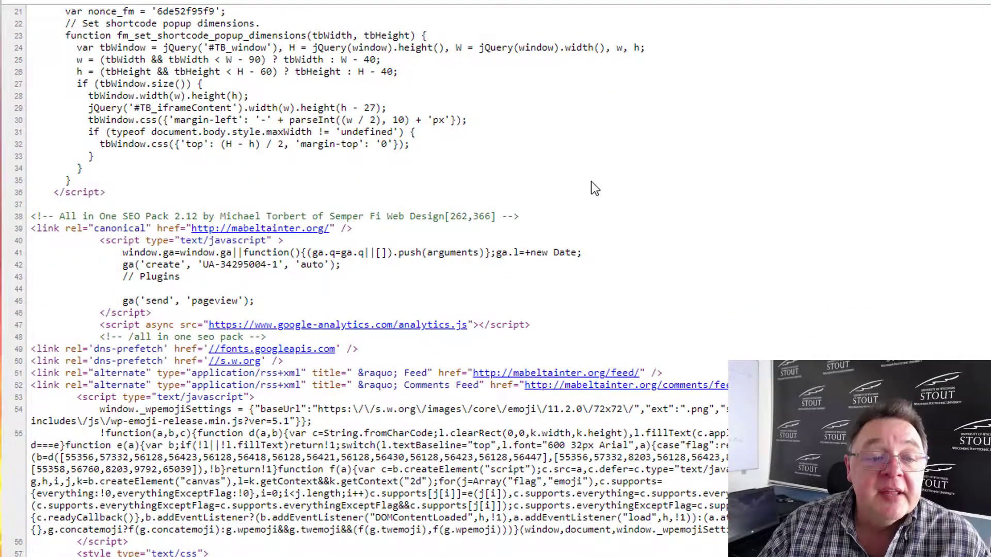
# Look through the analytics, feed link and emoji script lines in the page source and go back up.
pyautogui.scroll(-2, 591, 182)
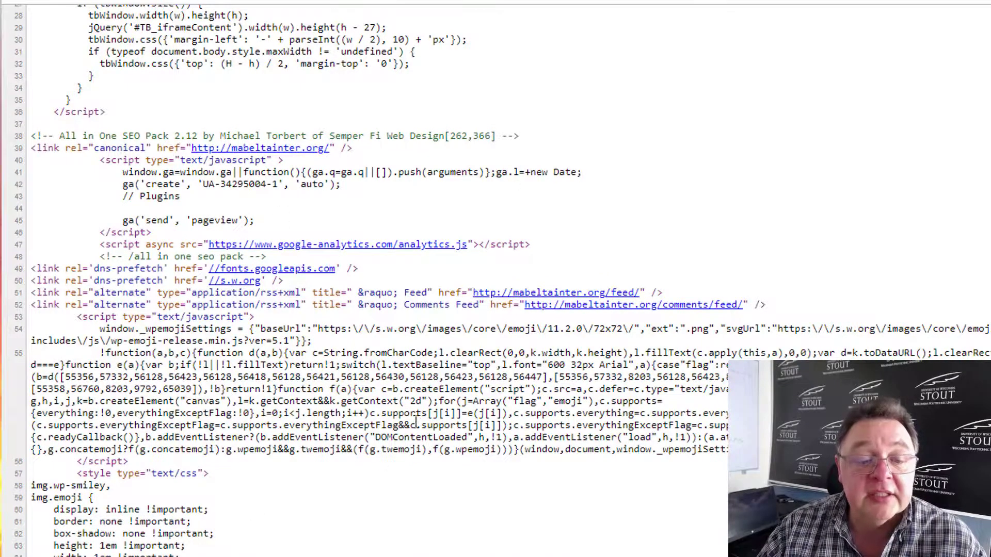
pyautogui.scroll(9, 565, 381)
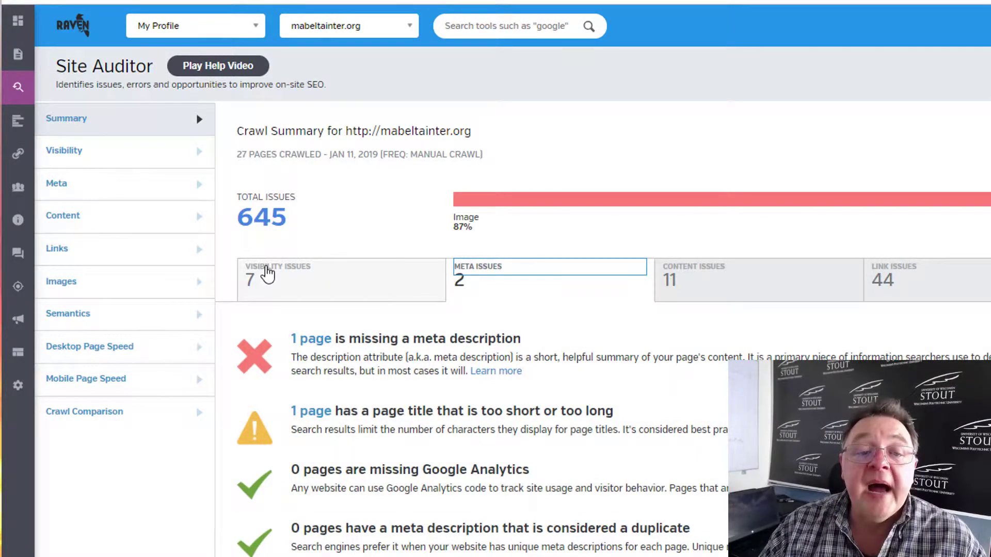
# Show the visibility, meta, content, link and image issues in the Site Auditor summary one after another.
pyautogui.click(267, 274)
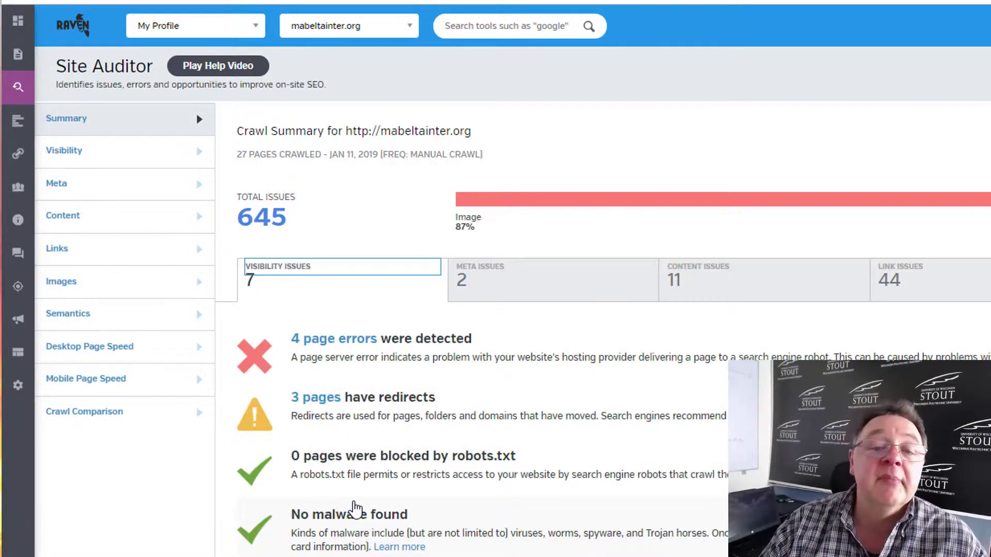
pyautogui.click(474, 295)
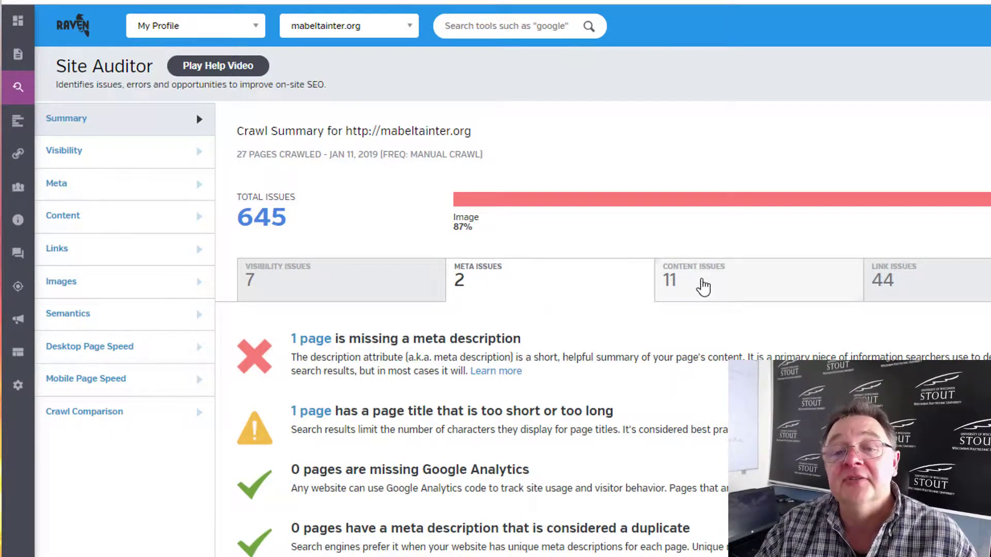
pyautogui.click(703, 287)
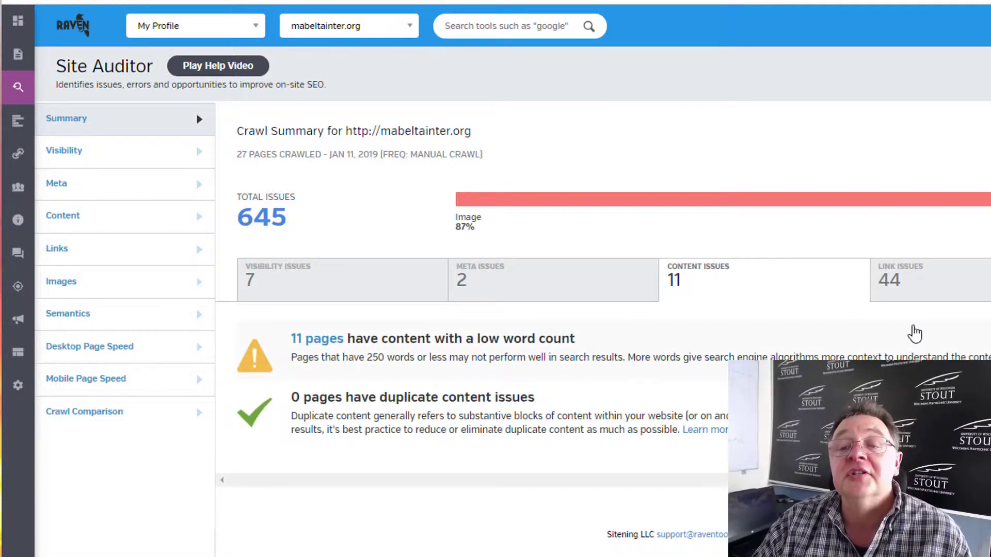
pyautogui.click(909, 283)
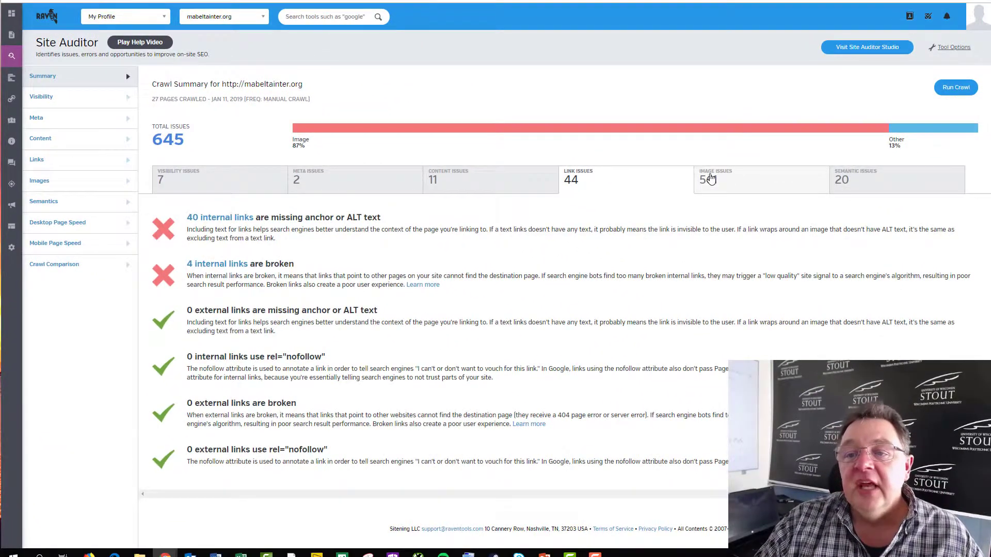
pyautogui.click(711, 179)
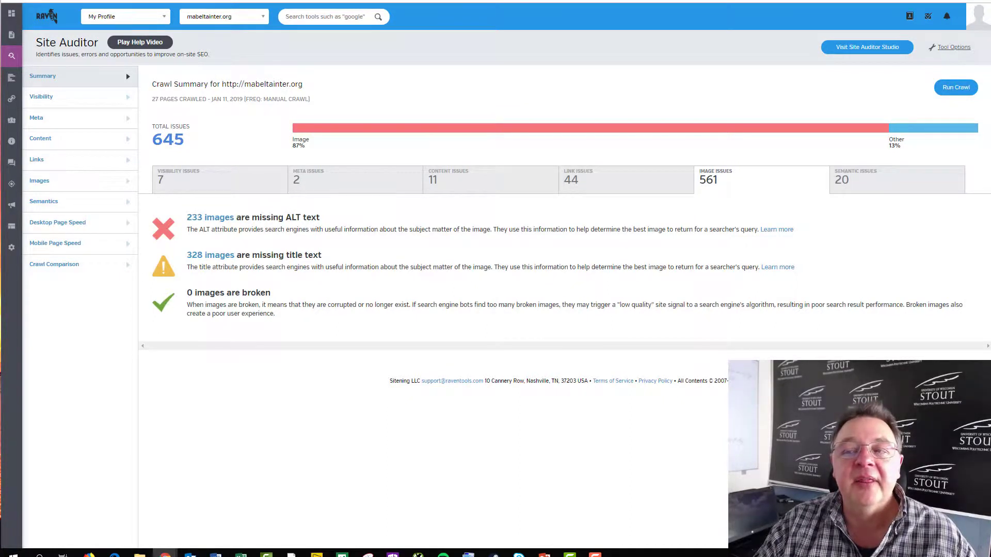
# Search Google for the presenter's full name in a new tab, show the image results, and return to the Site Auditor.
pyautogui.hotkey('ctrl', 't')
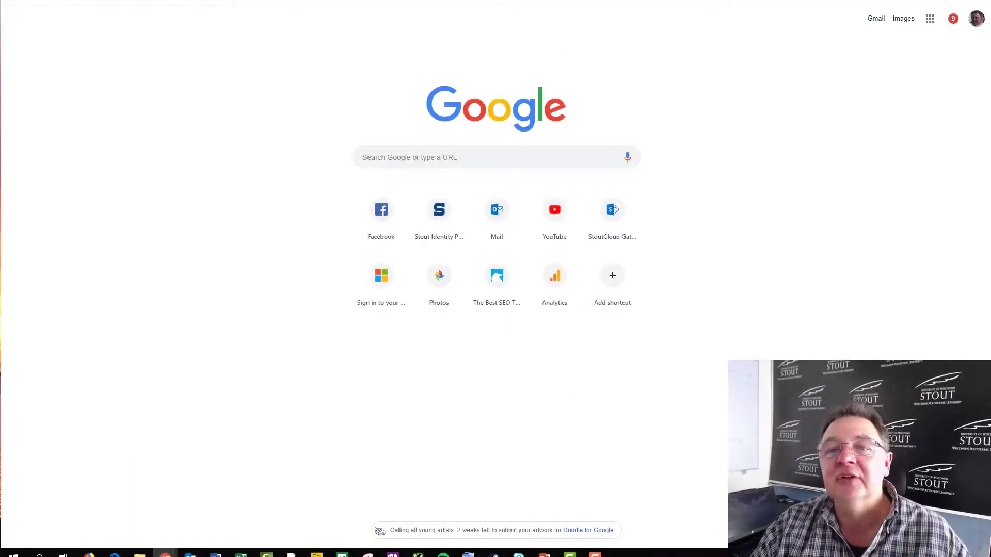
pyautogui.write('kevin w')
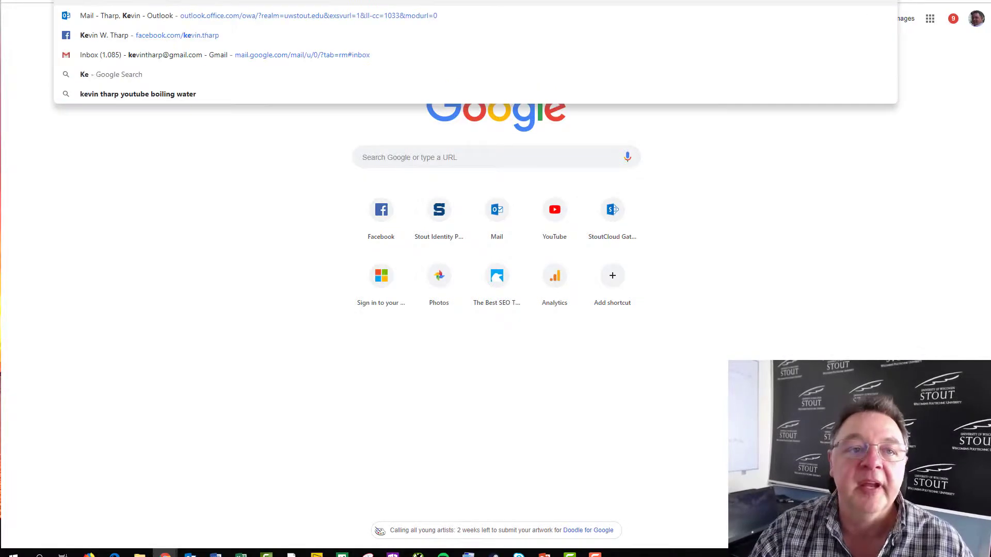
pyautogui.write(' Tharp')
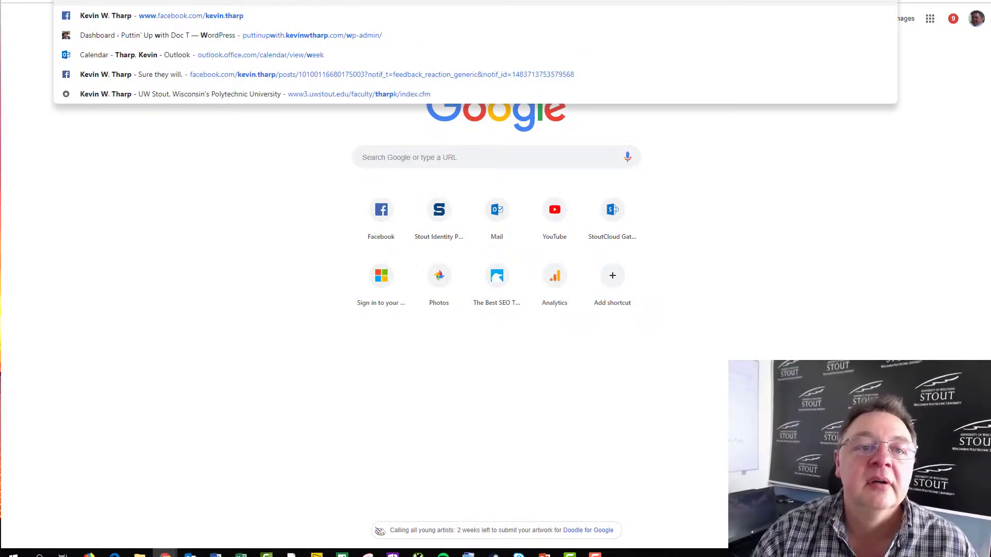
pyautogui.press('Return')
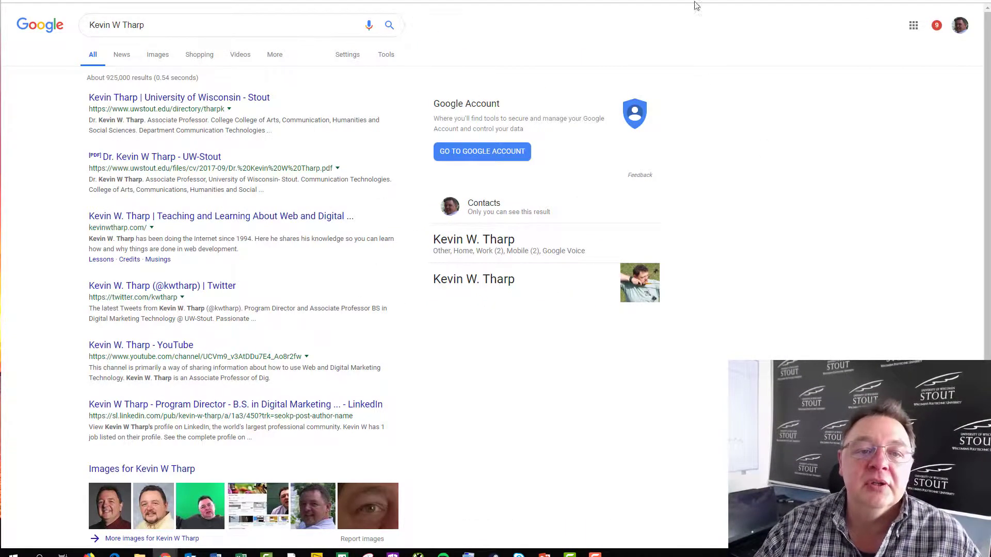
pyautogui.click(158, 54)
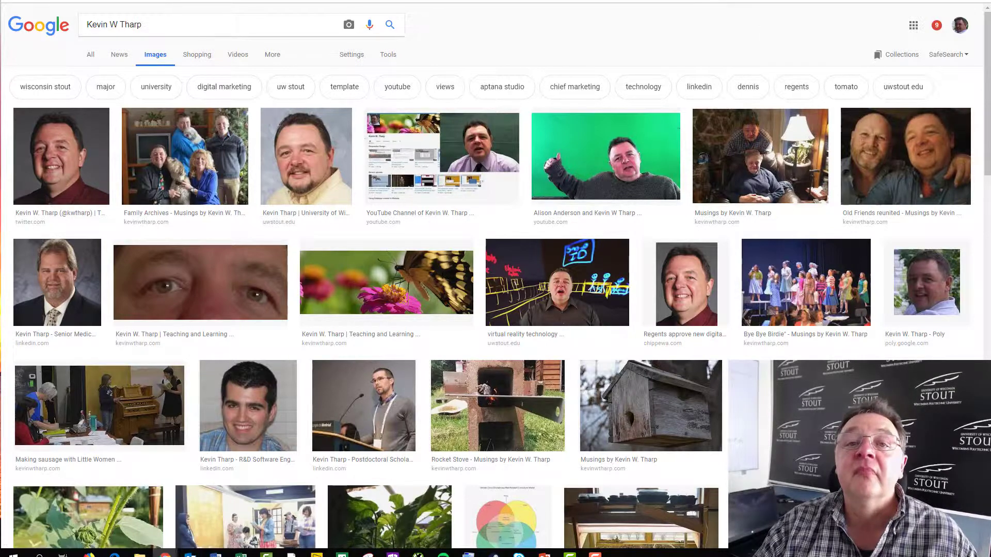
pyautogui.hotkey('ctrl', 'Tab')
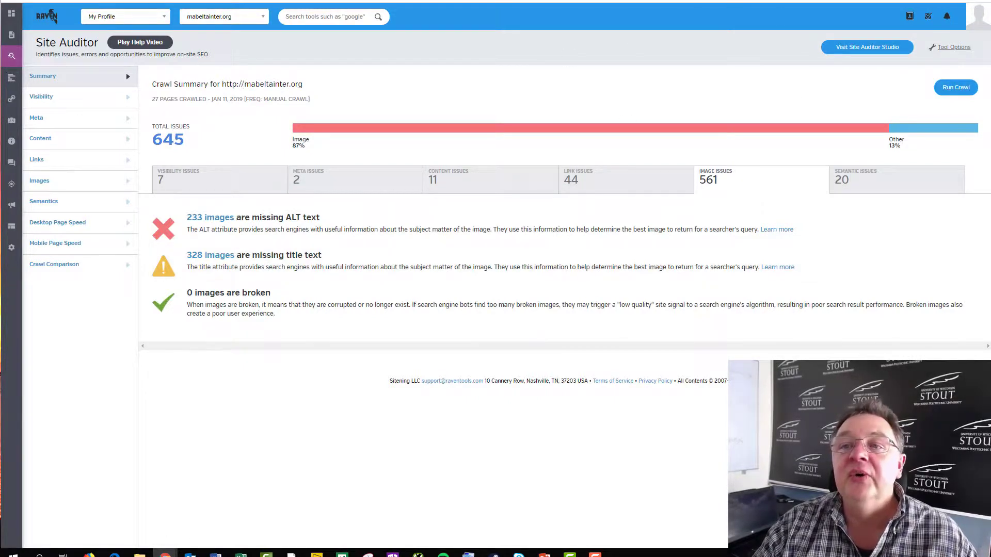
pyautogui.hotkey('ctrl', 'shift', 'Tab')
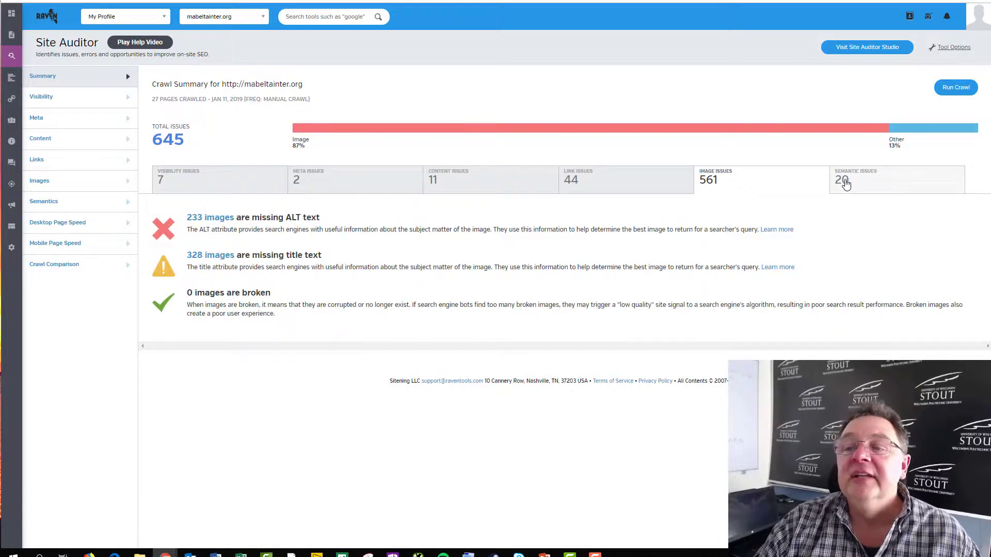
# Show the semantic issues in the Site Auditor, and find and highlight the opening header tag in the home page's source.
pyautogui.click(845, 183)
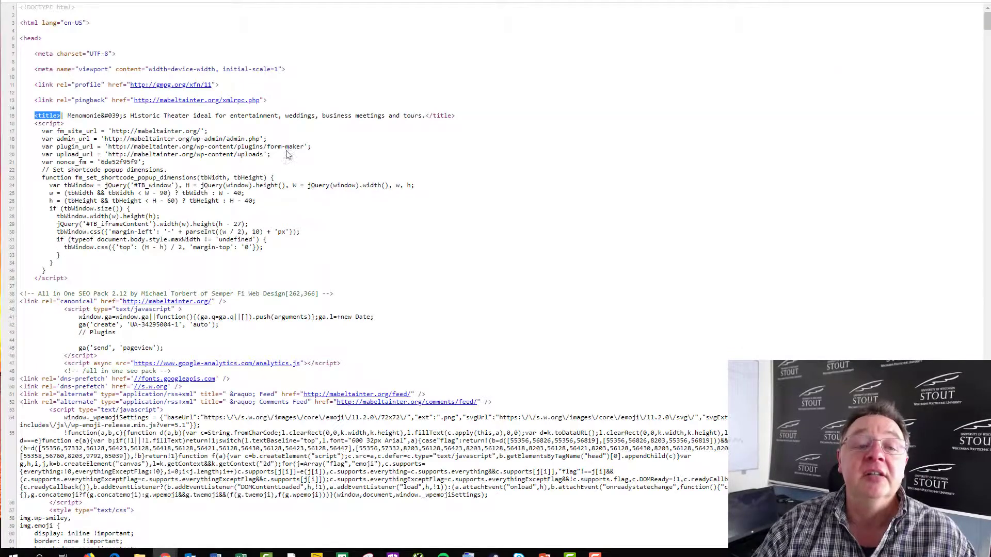
pyautogui.scroll(-13, 457, 247)
pyautogui.scroll(-20, 454, 241)
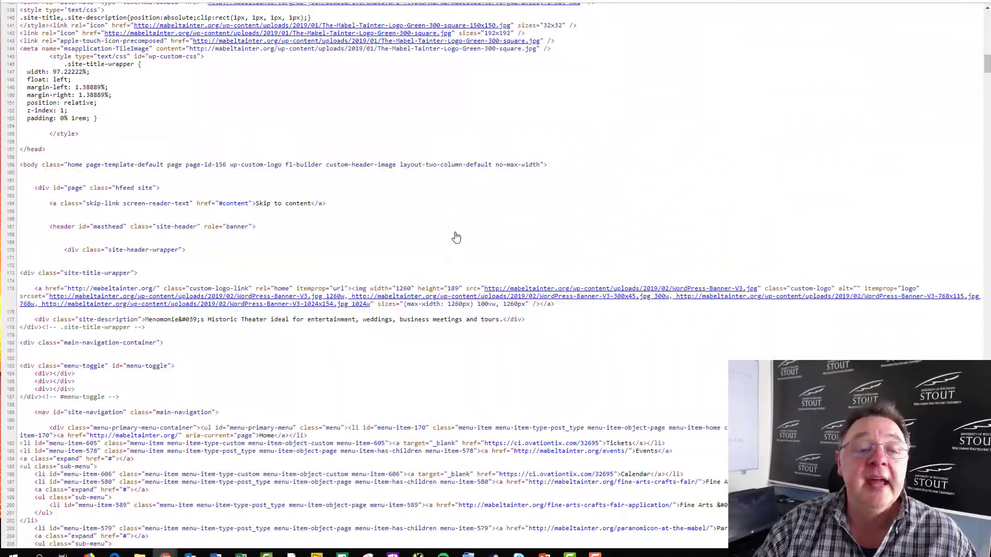
pyautogui.scroll(-4, 456, 238)
pyautogui.scroll(2, 456, 235)
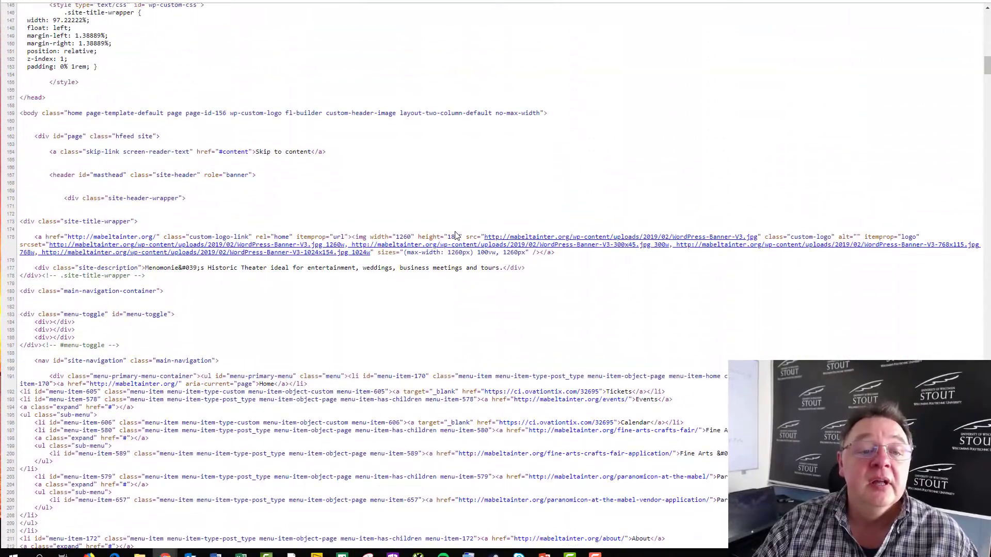
pyautogui.scroll(-2, 456, 236)
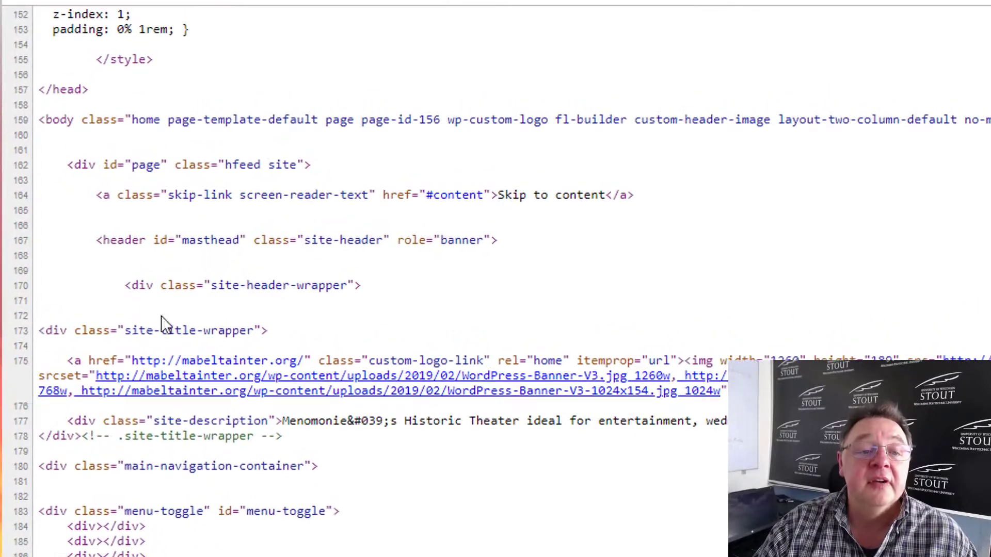
pyautogui.moveTo(99, 242); pyautogui.dragTo(151, 238)
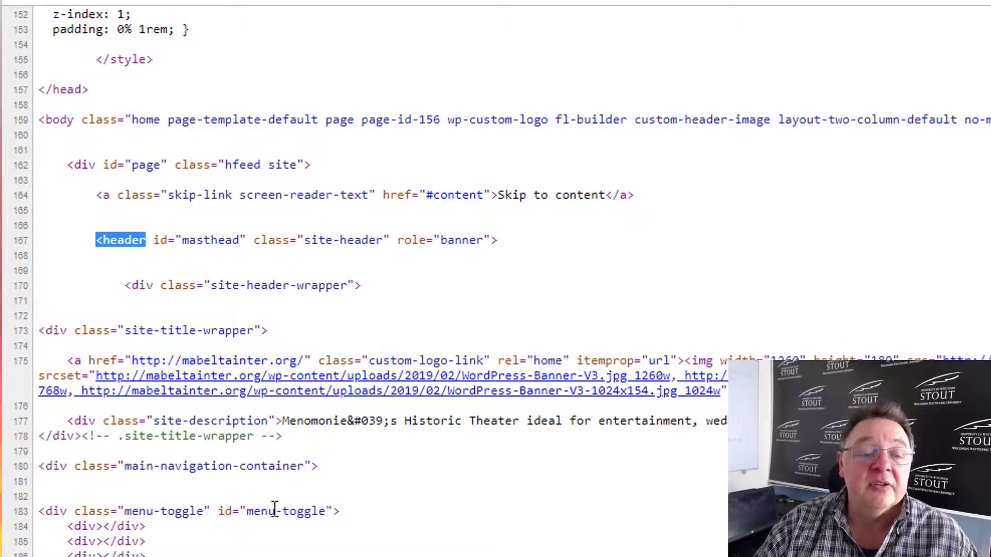
pyautogui.scroll(-4, 313, 503)
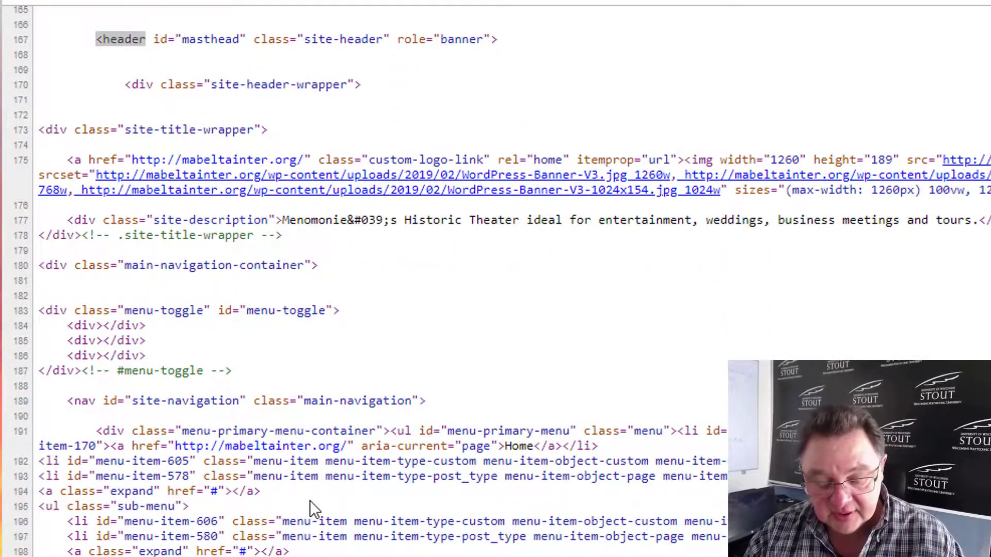
# Find "h1" in the page source, highlight the h1 element and its text "Home", and close the source.
pyautogui.write('h')
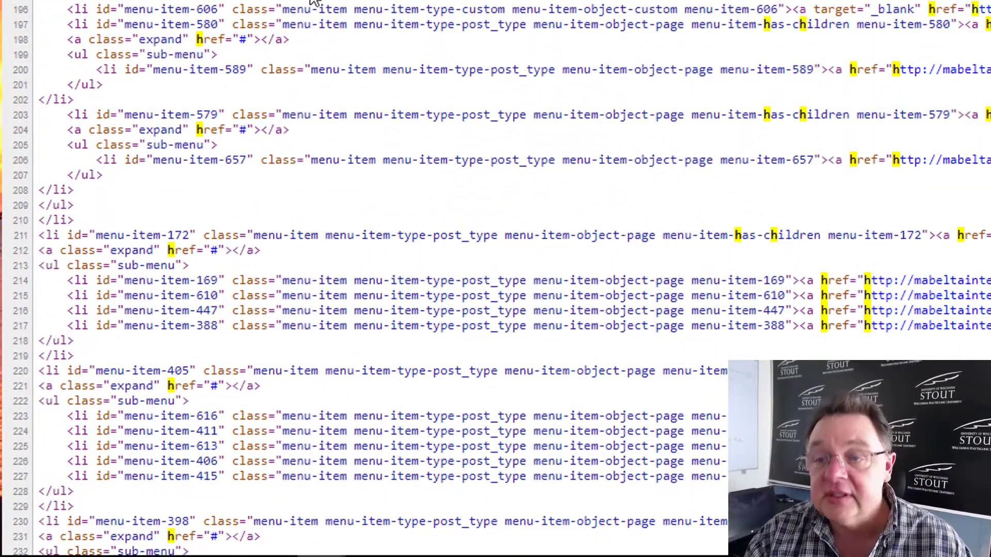
pyautogui.write('1')
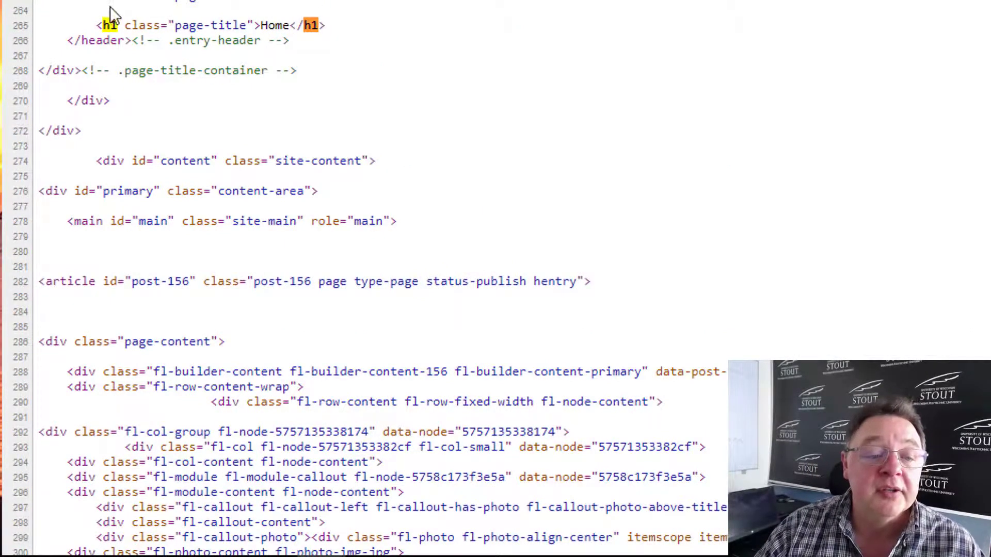
pyautogui.moveTo(92, 31); pyautogui.dragTo(328, 30)
pyautogui.click(333, 29)
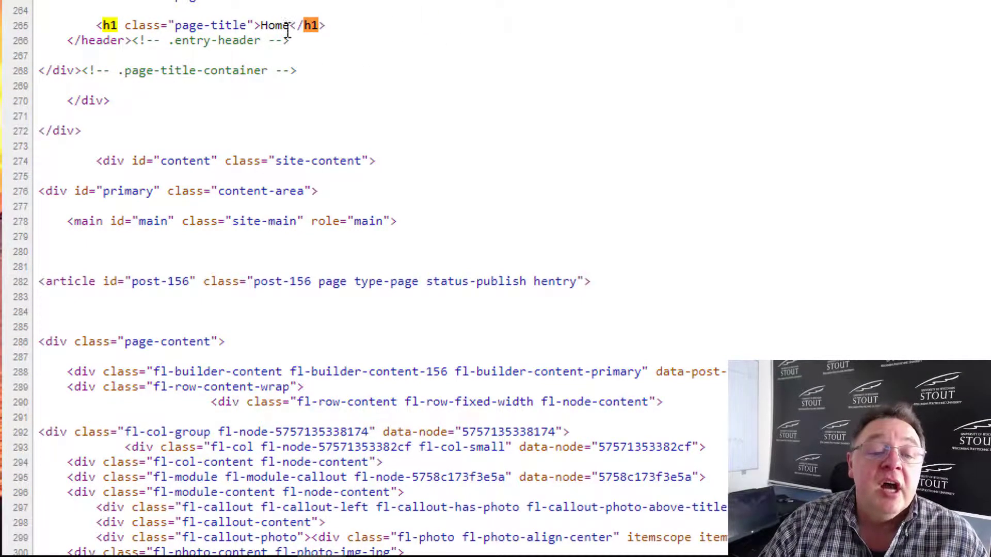
pyautogui.moveTo(261, 26); pyautogui.dragTo(290, 25)
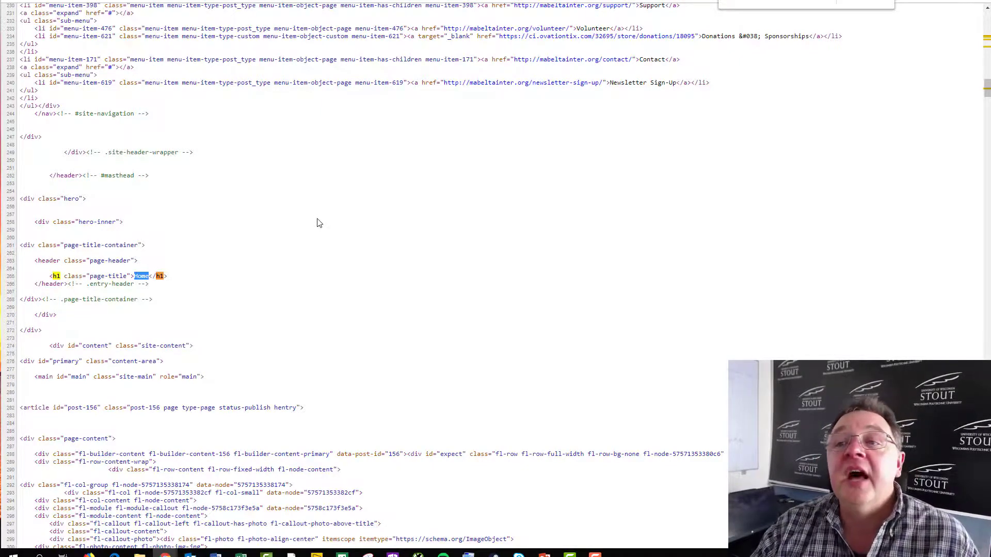
pyautogui.hotkey('ctrl', 'w')
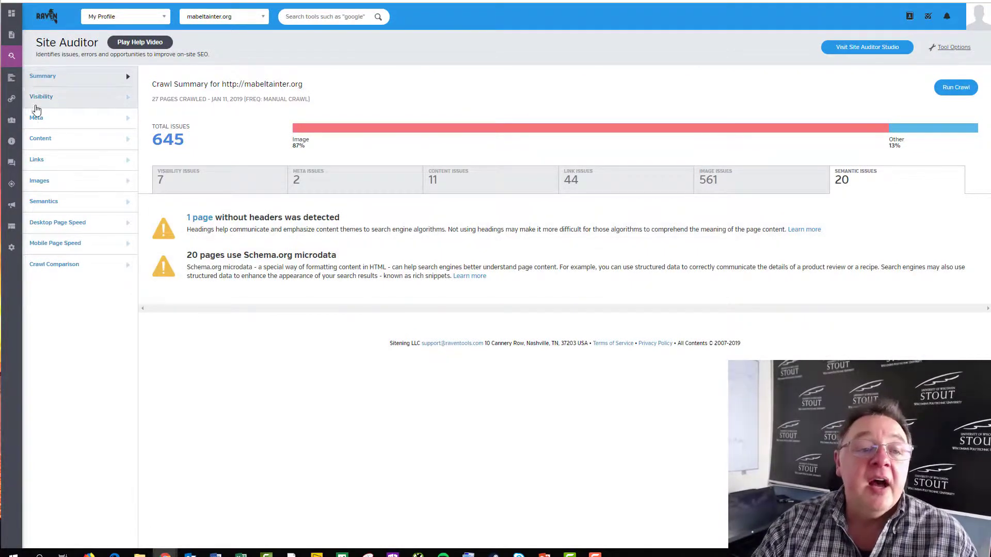
# Expand the tool categories one by one: SEO Research, Rank Tracking, Link Building, Competitor Research, Keyword Research, Social Media, Ads and Communication.
pyautogui.moveTo(14, 76)
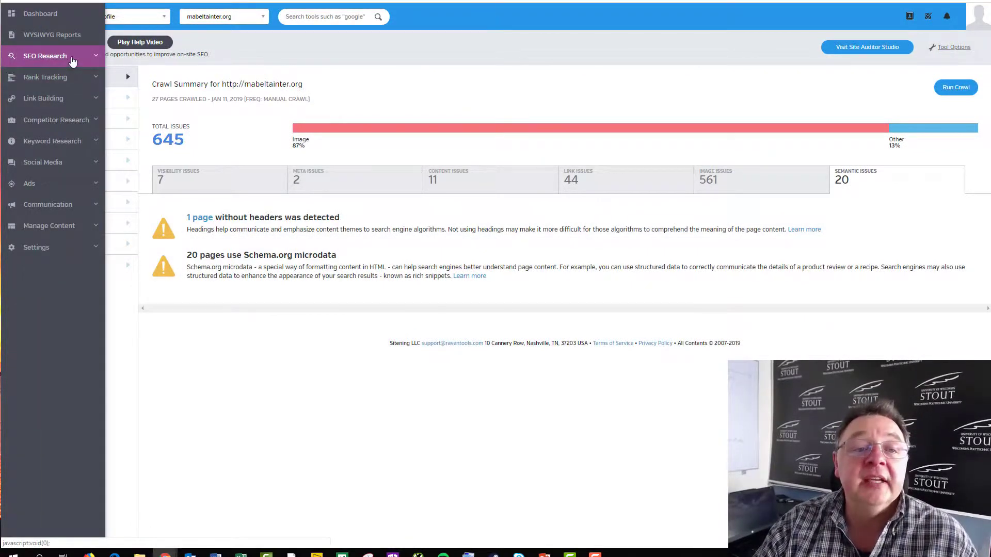
pyautogui.click(93, 58)
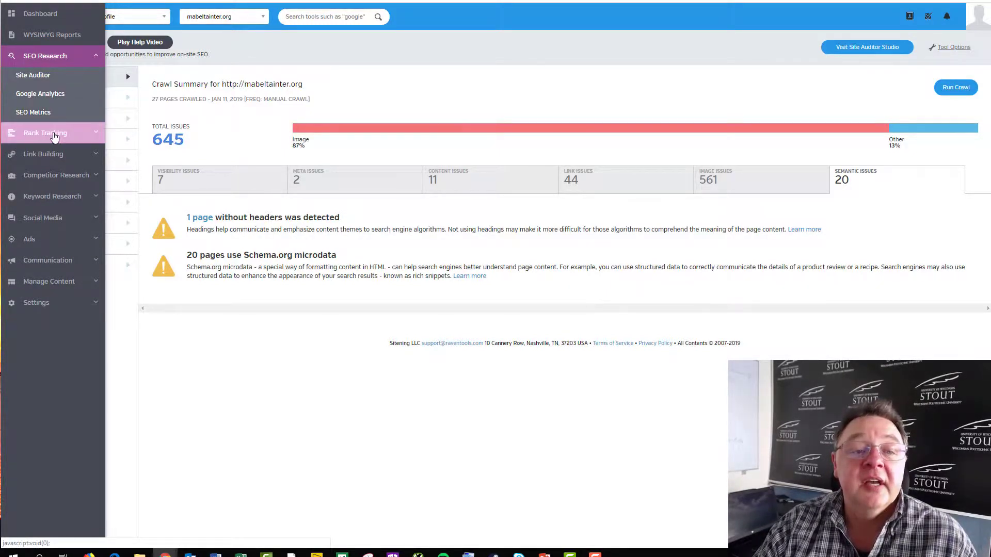
pyautogui.click(85, 133)
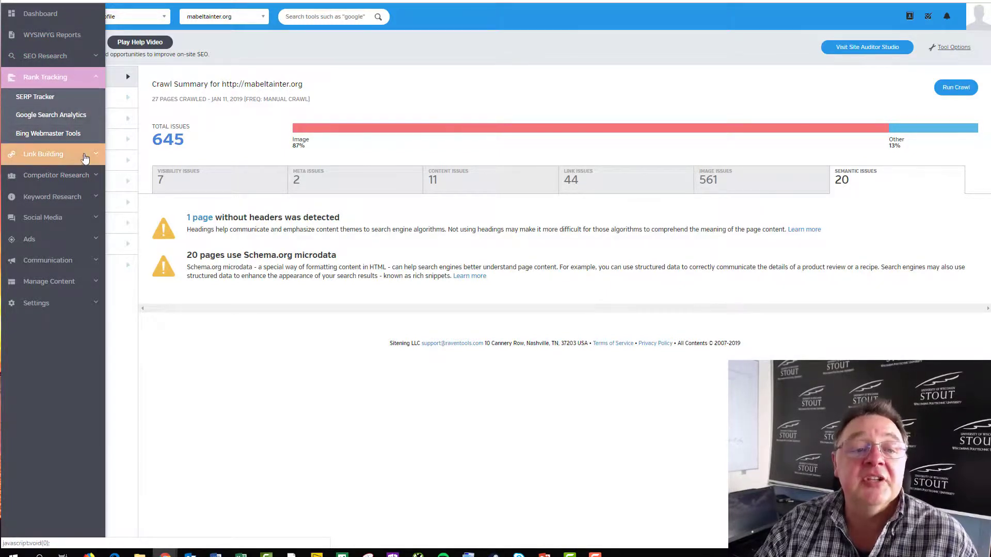
pyautogui.click(95, 155)
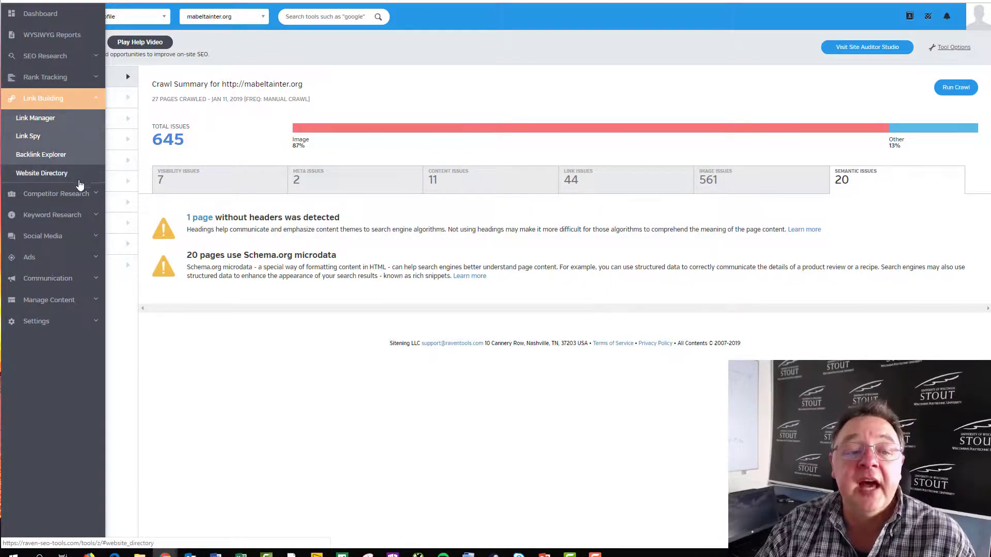
pyautogui.click(95, 194)
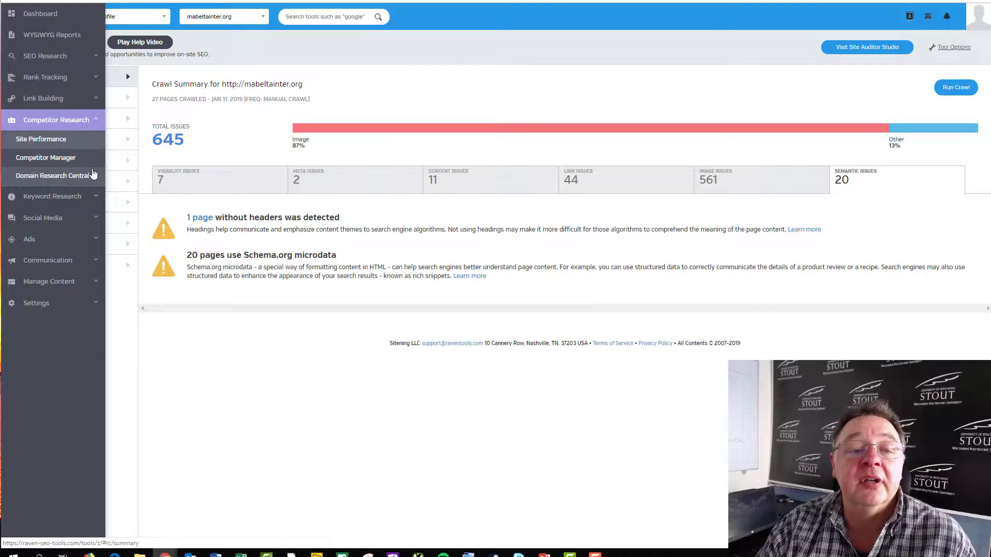
pyautogui.click(96, 196)
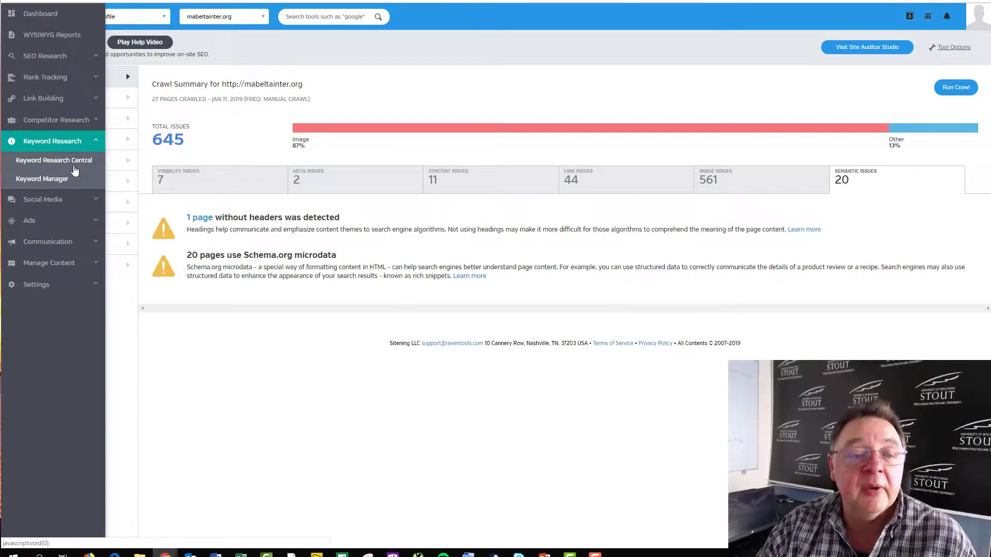
pyautogui.click(80, 199)
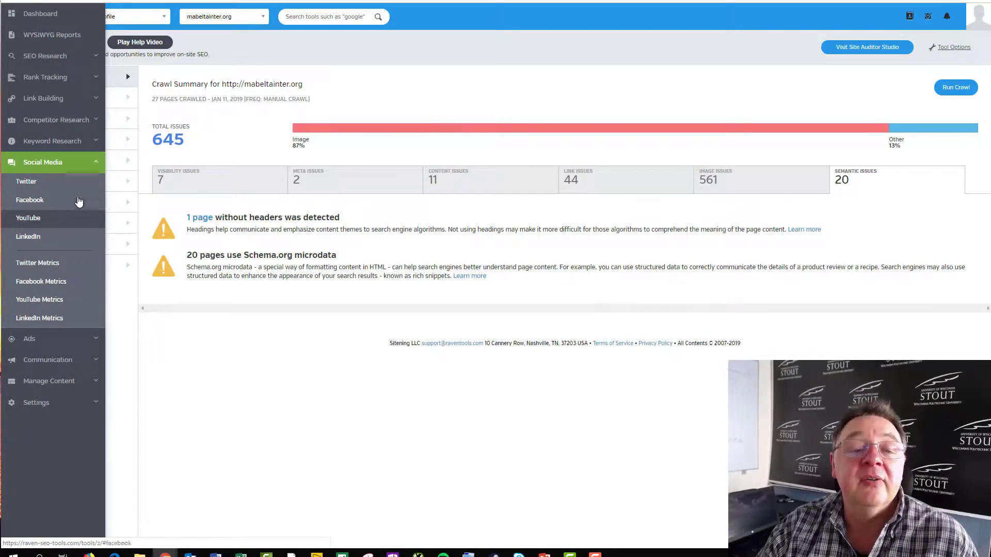
pyautogui.click(95, 339)
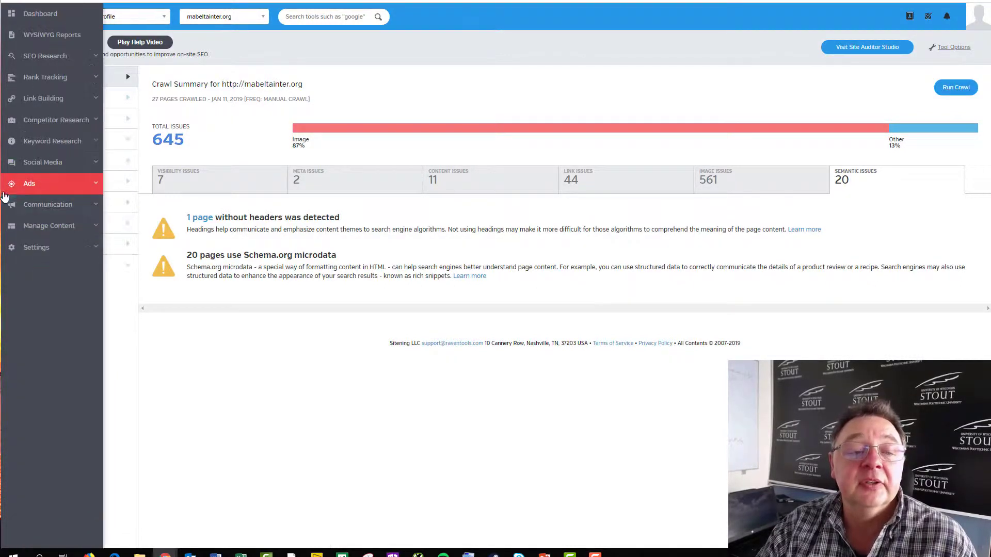
pyautogui.click(14, 185)
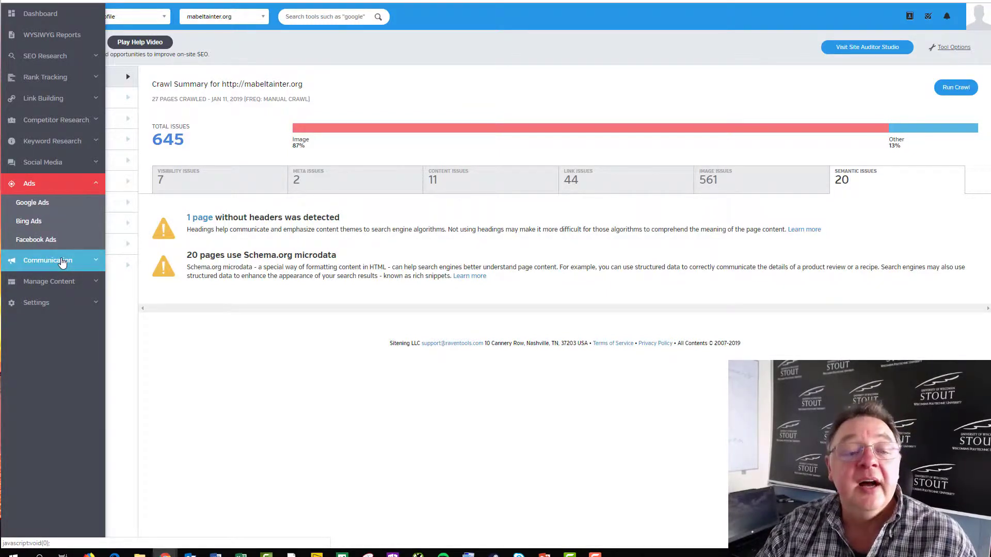
pyautogui.click(62, 261)
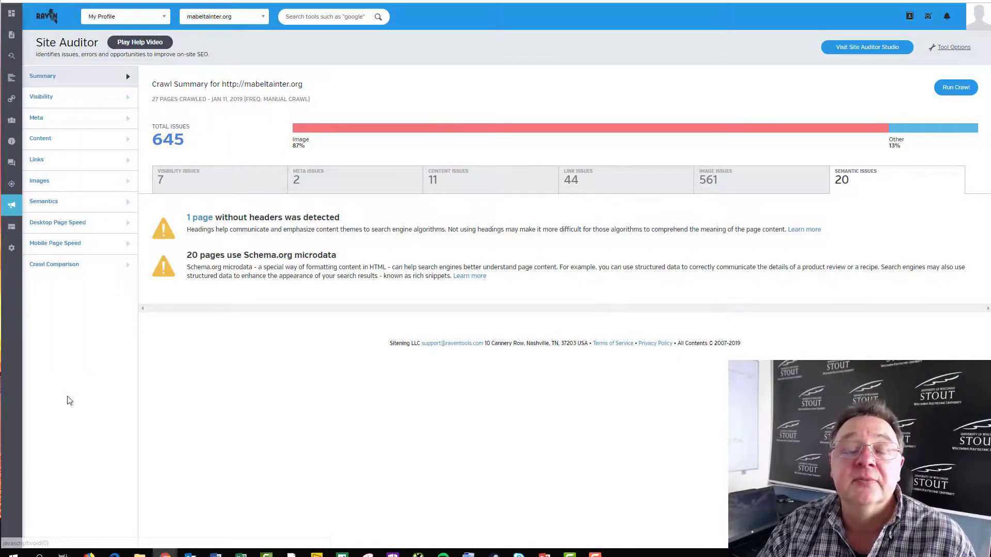
# Expand the Manage Content tool category and open the Content Manager.
pyautogui.moveTo(15, 235)
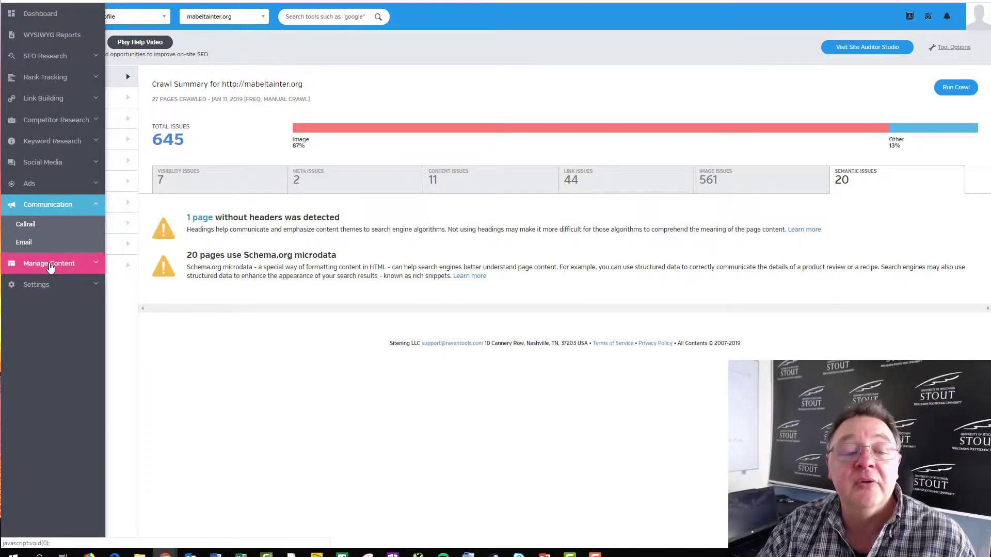
pyautogui.click(50, 265)
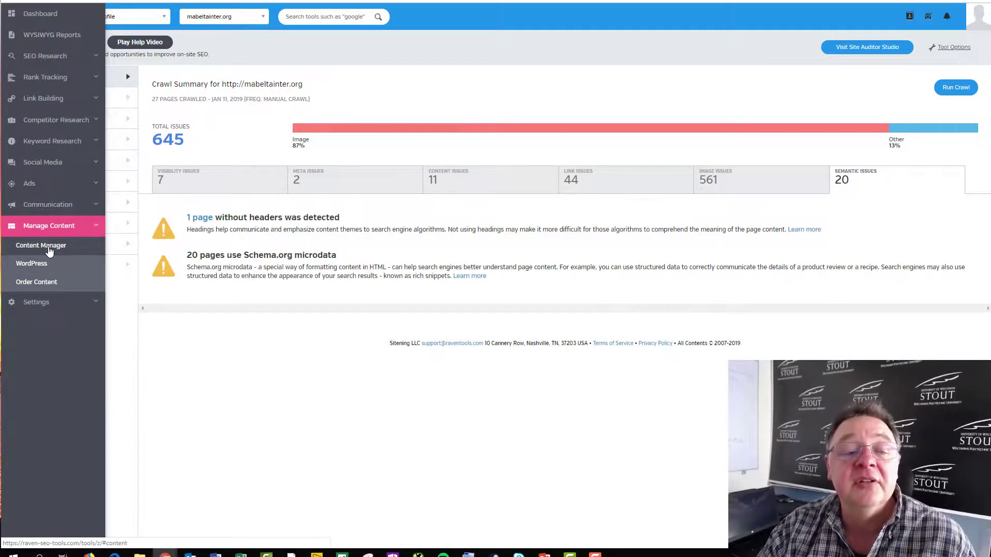
pyautogui.click(49, 249)
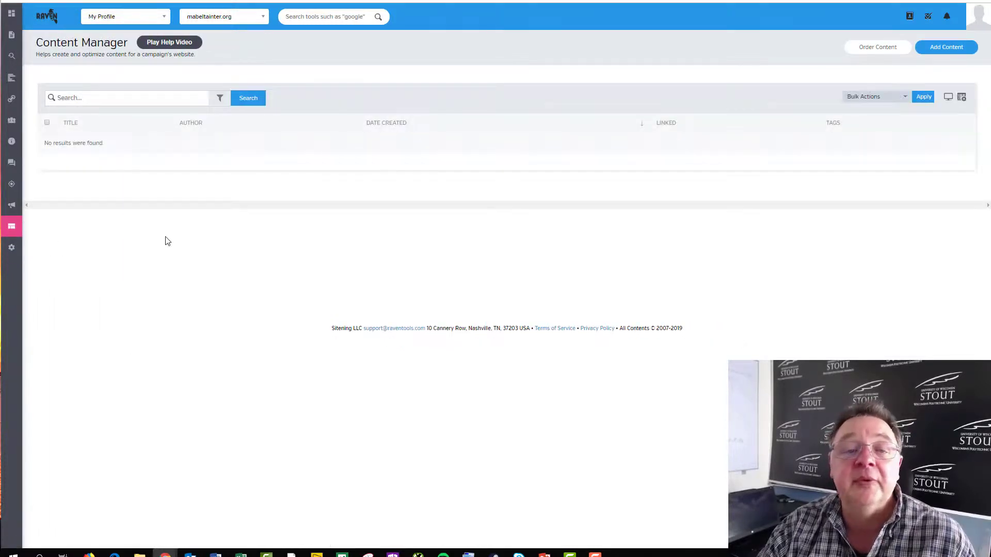
# View the campaign Dashboard for mabeltainter.org, and open the WYSIWYG Reports list.
pyautogui.moveTo(13, 238)
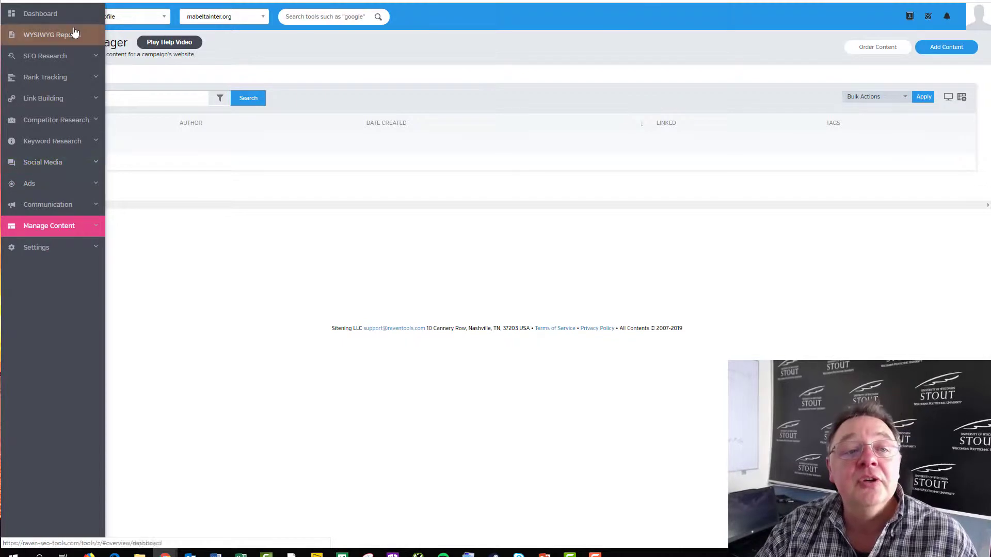
pyautogui.click(30, 16)
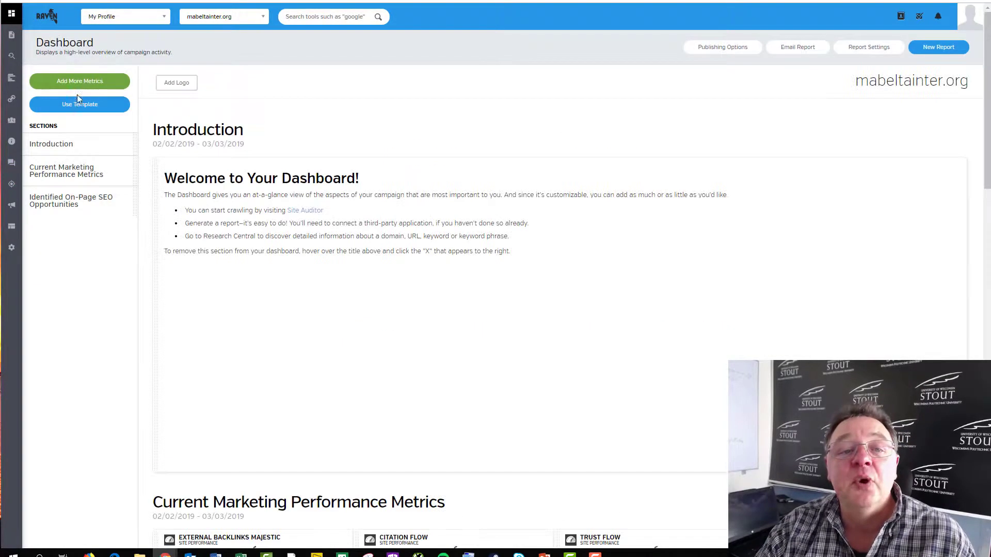
pyautogui.moveTo(11, 20)
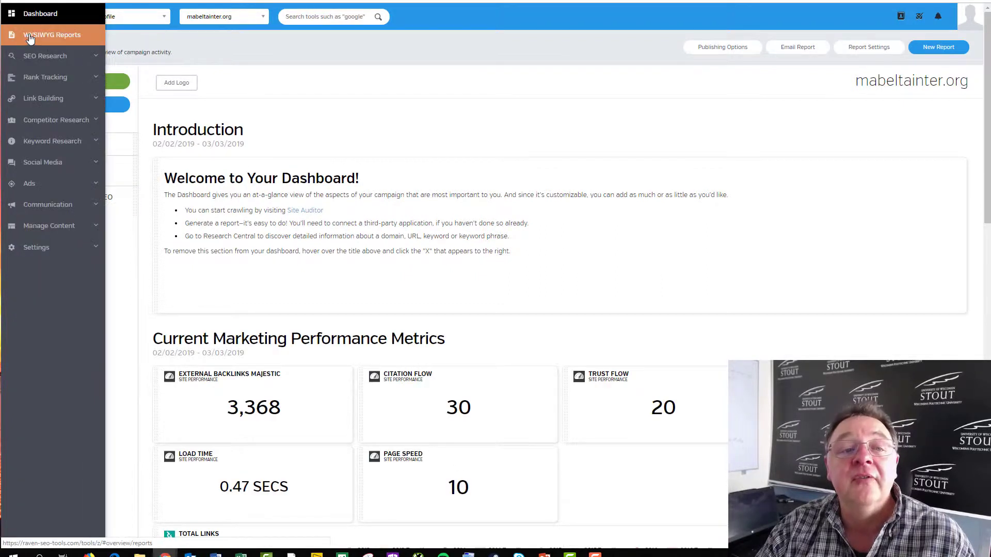
pyautogui.click(57, 35)
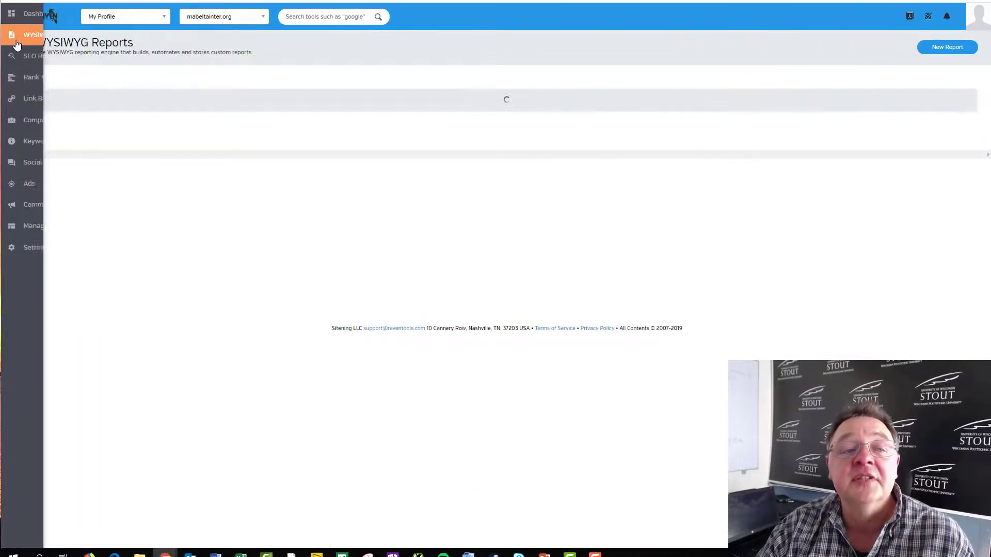
# Reopen the Site Auditor from the SEO Research tools.
pyautogui.moveTo(11, 37)
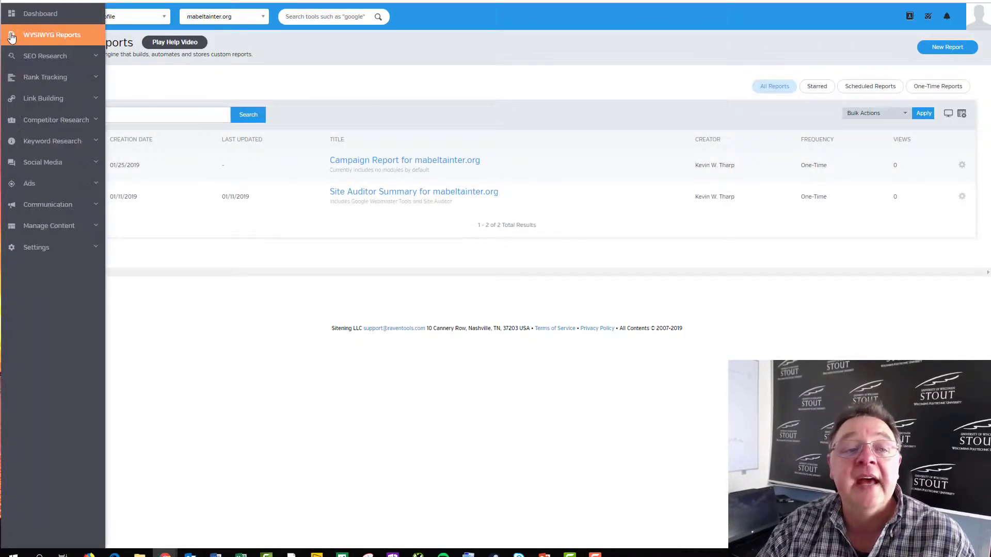
pyautogui.click(42, 56)
pyautogui.click(39, 76)
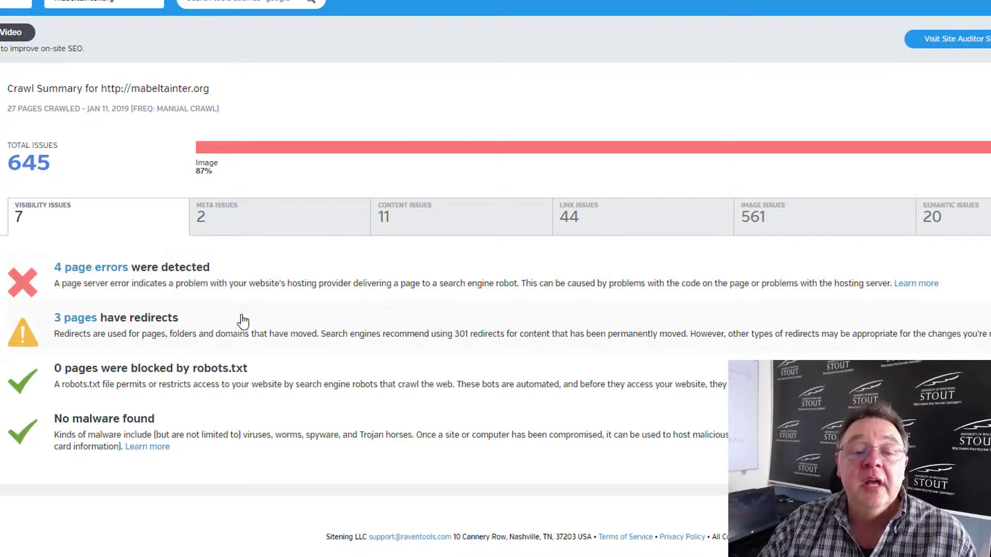
# Open the Learn more article for the page errors issue and look through Google's Crawl Errors report help page.
pyautogui.click(924, 287)
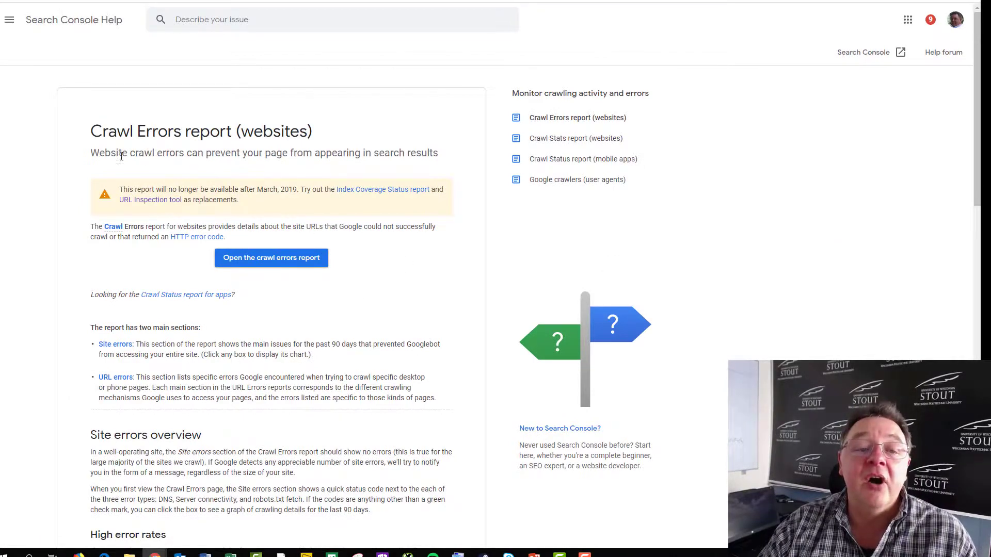
pyautogui.scroll(-6, 258, 274)
pyautogui.scroll(-8, 259, 273)
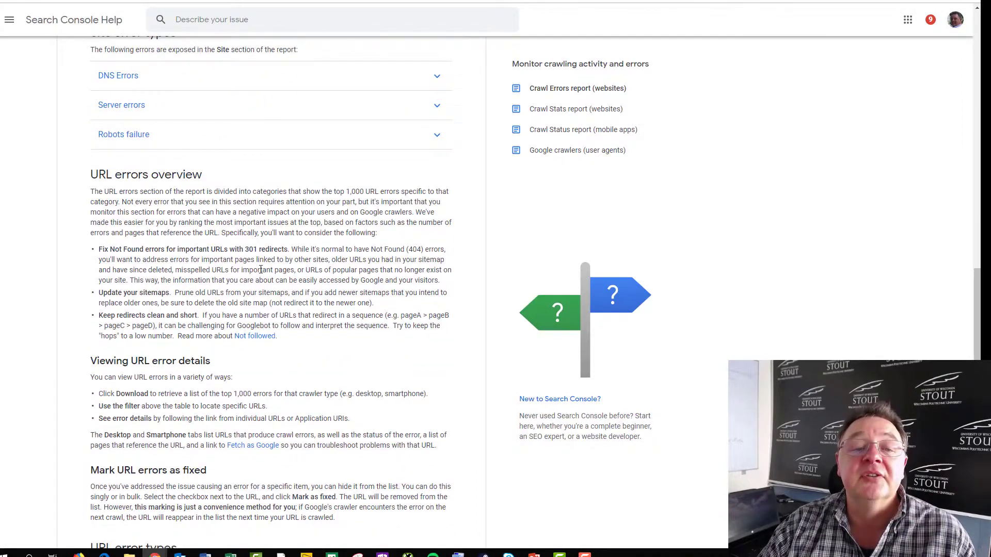
pyautogui.scroll(-4, 259, 273)
pyautogui.scroll(13, 260, 272)
pyautogui.scroll(5, 262, 272)
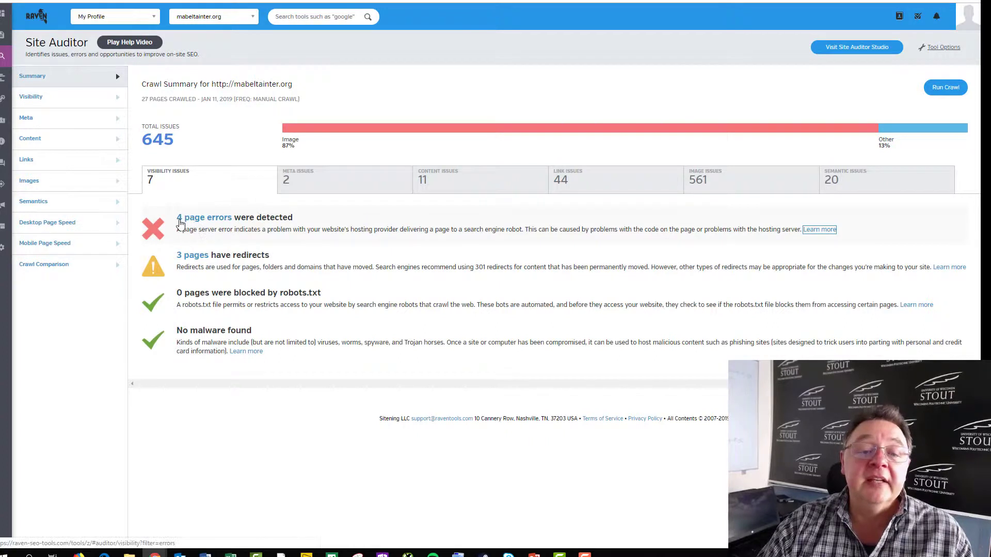
# List the pages with page errors in the Site Auditor's visibility results, and return to the Site Auditor summary.
pyautogui.click(186, 223)
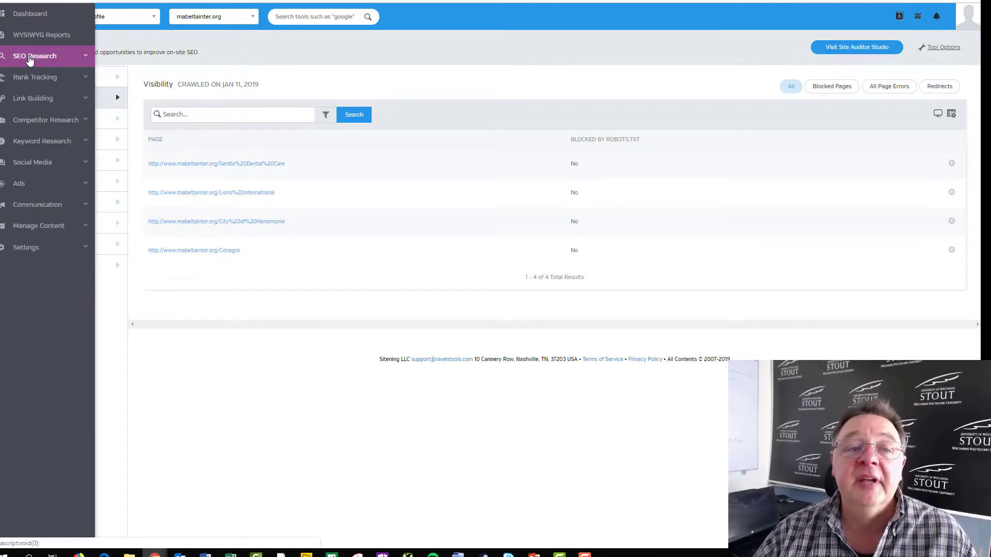
pyautogui.click(29, 56)
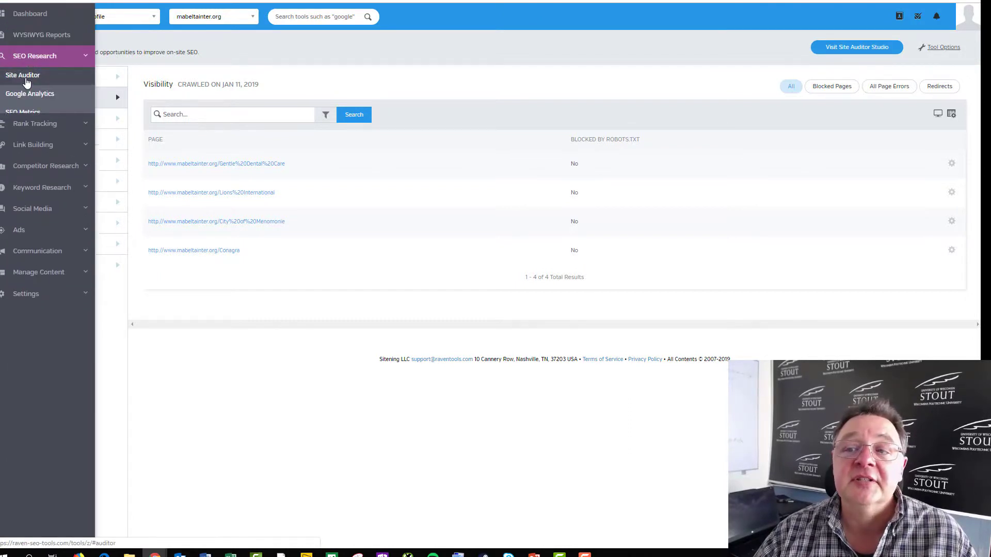
pyautogui.click(23, 76)
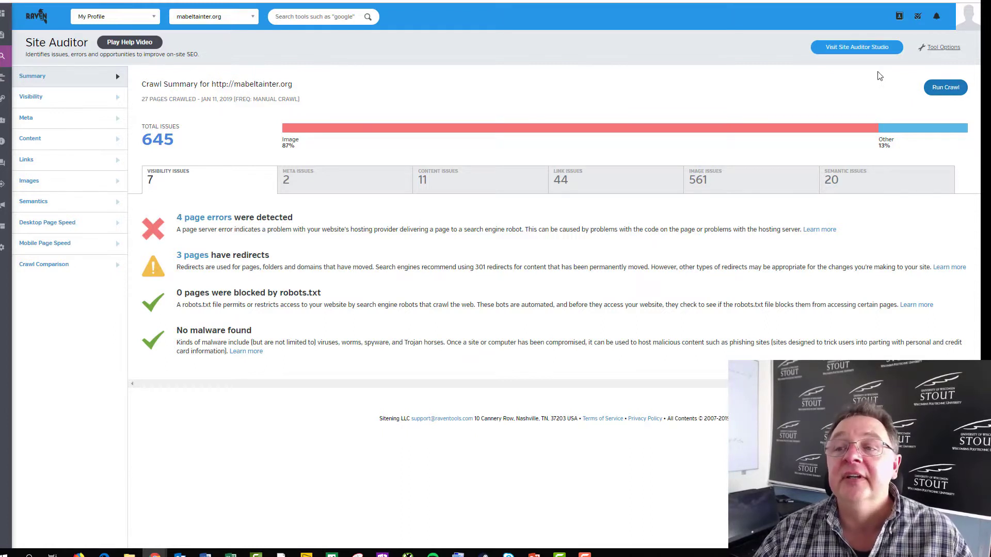
# Open Site Auditor Studio and look over the All Issues list for mabeltainter.org.
pyautogui.click(849, 49)
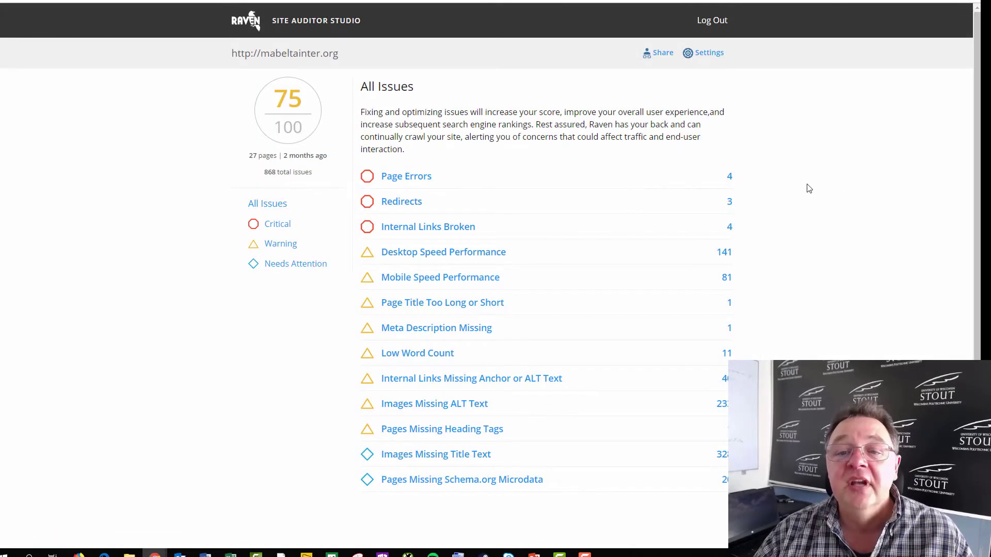
pyautogui.scroll(-1, 838, 170)
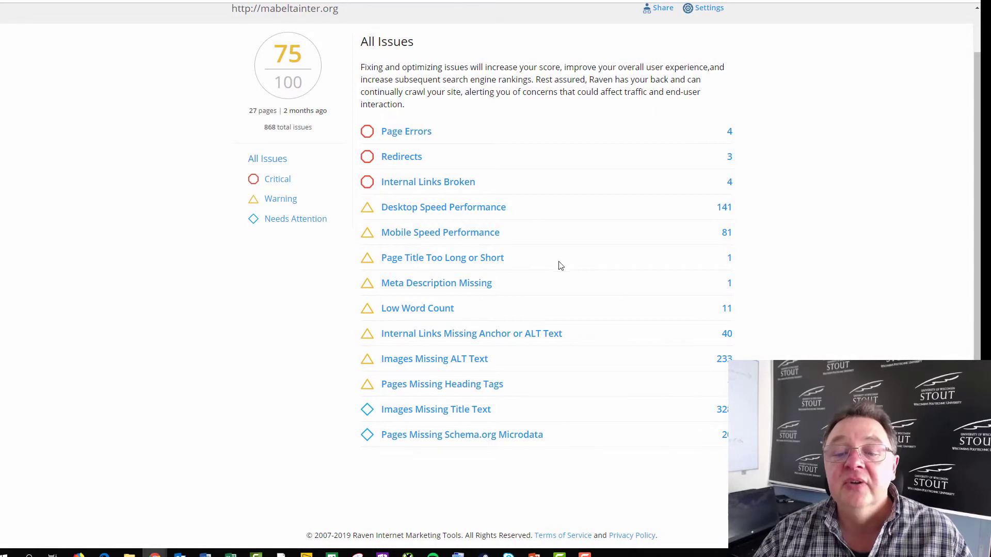
pyautogui.scroll(1, 589, 268)
pyautogui.scroll(-1, 591, 268)
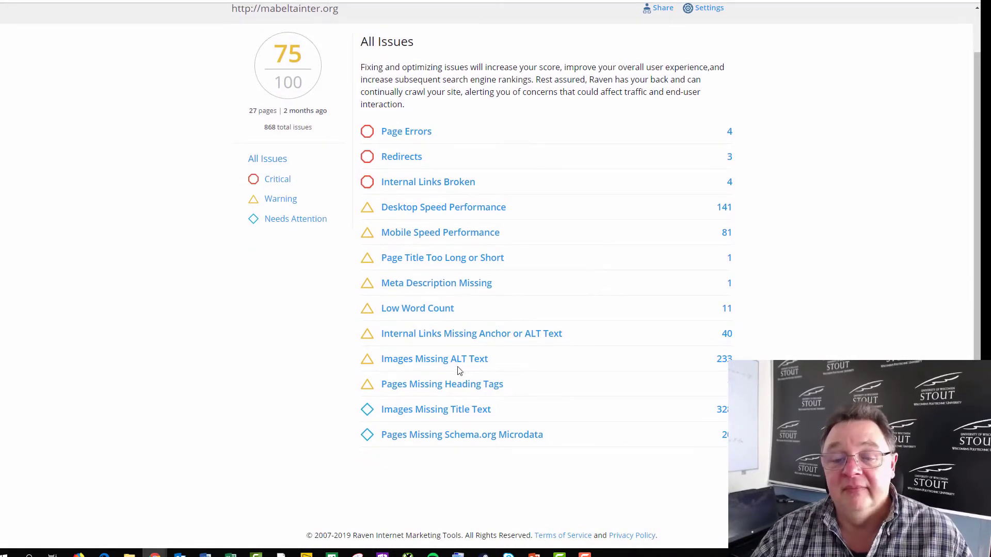
# Open the Images Missing ALT Text issue and look through its list of image filenames and pages.
pyautogui.click(430, 364)
pyautogui.scroll(-2, 787, 236)
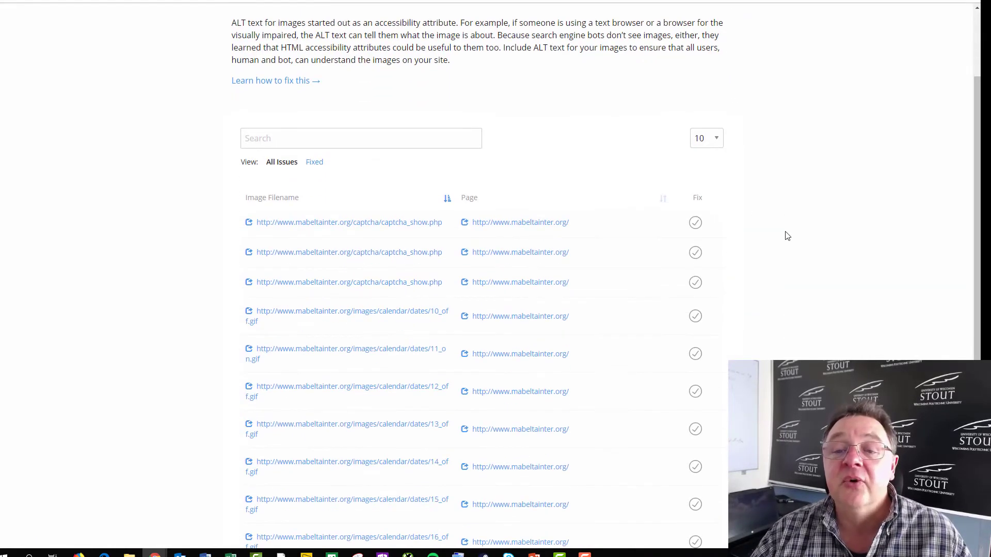
pyautogui.scroll(-2, 787, 235)
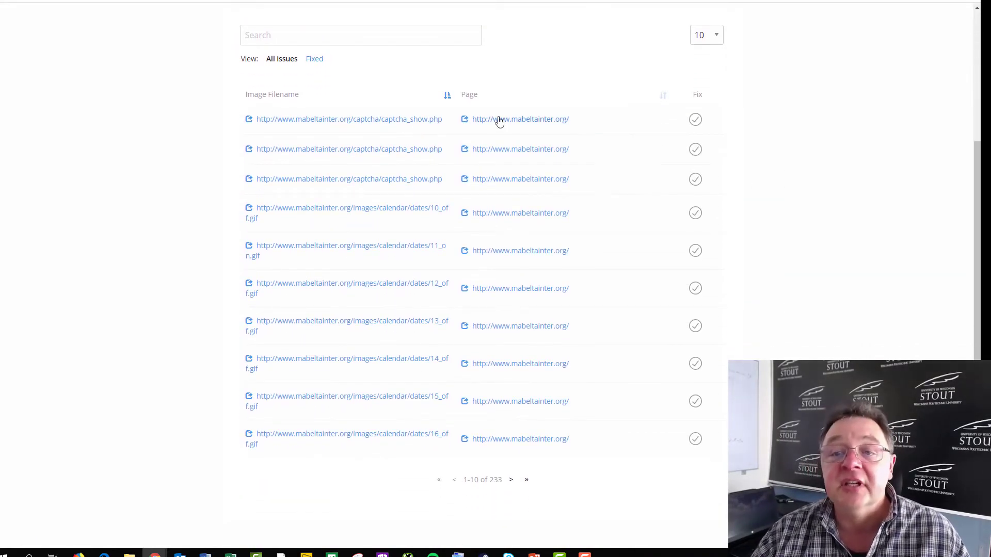
pyautogui.scroll(-2, 739, 149)
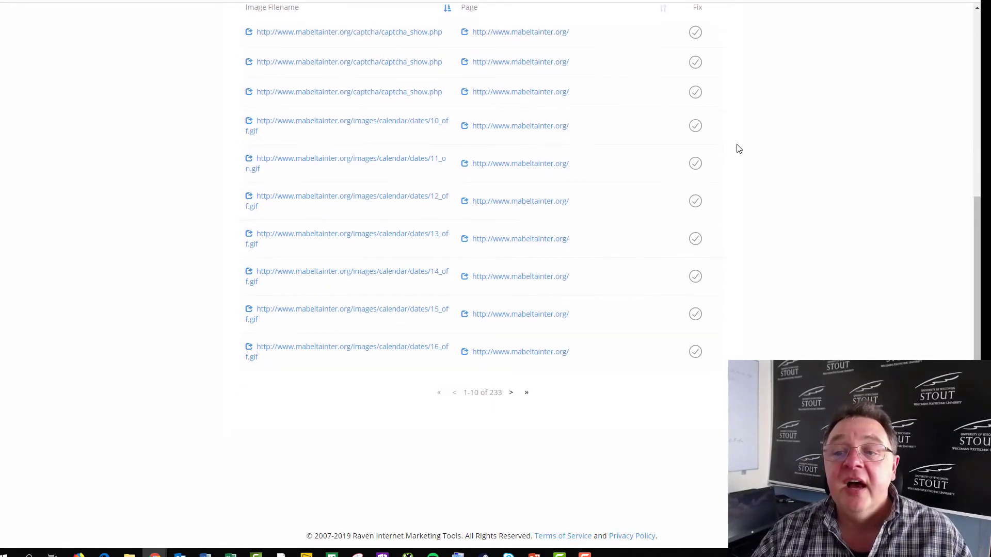
pyautogui.scroll(6, 739, 149)
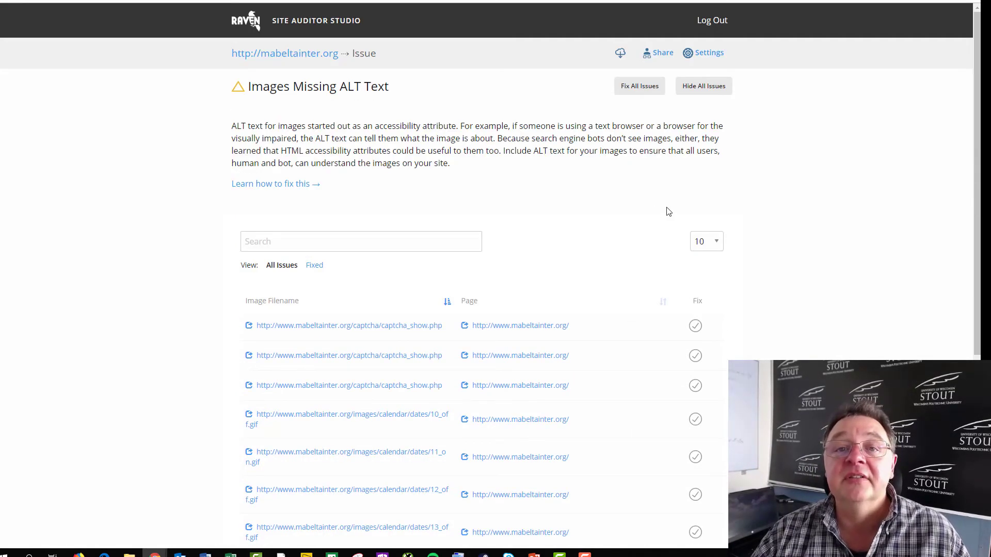